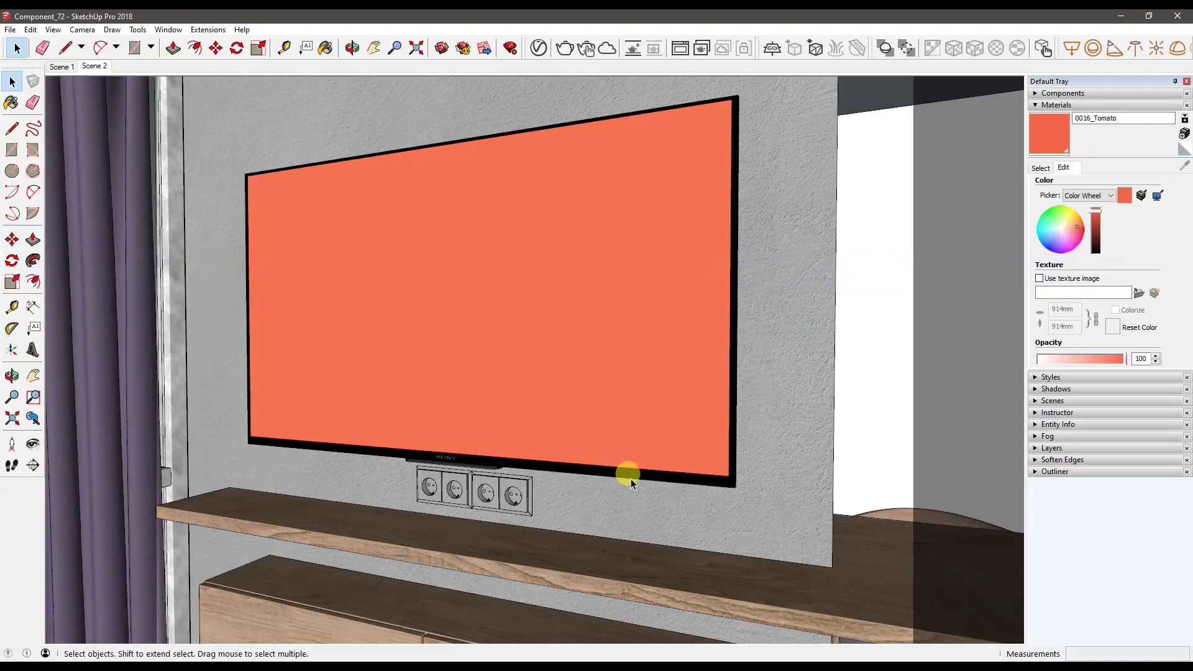
Step: Orbit out to inspect the exterior window wall and blinds facade
{"action": "left_click", "coordinate": [63, 68]}
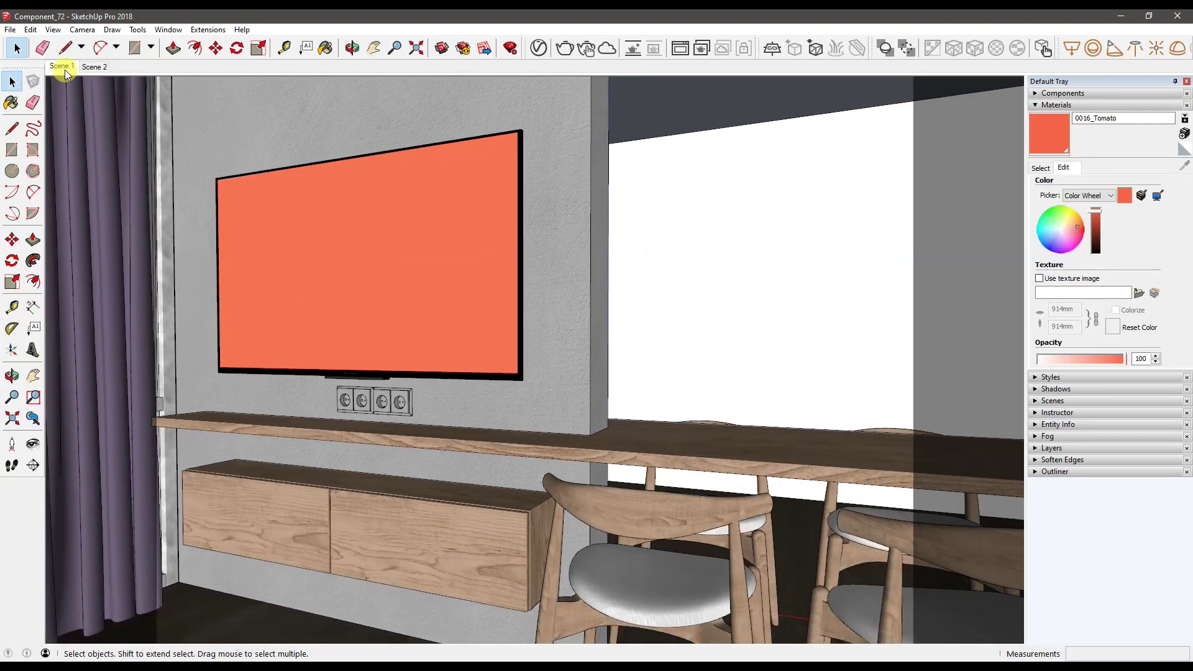
{"action": "key", "text": "o"}
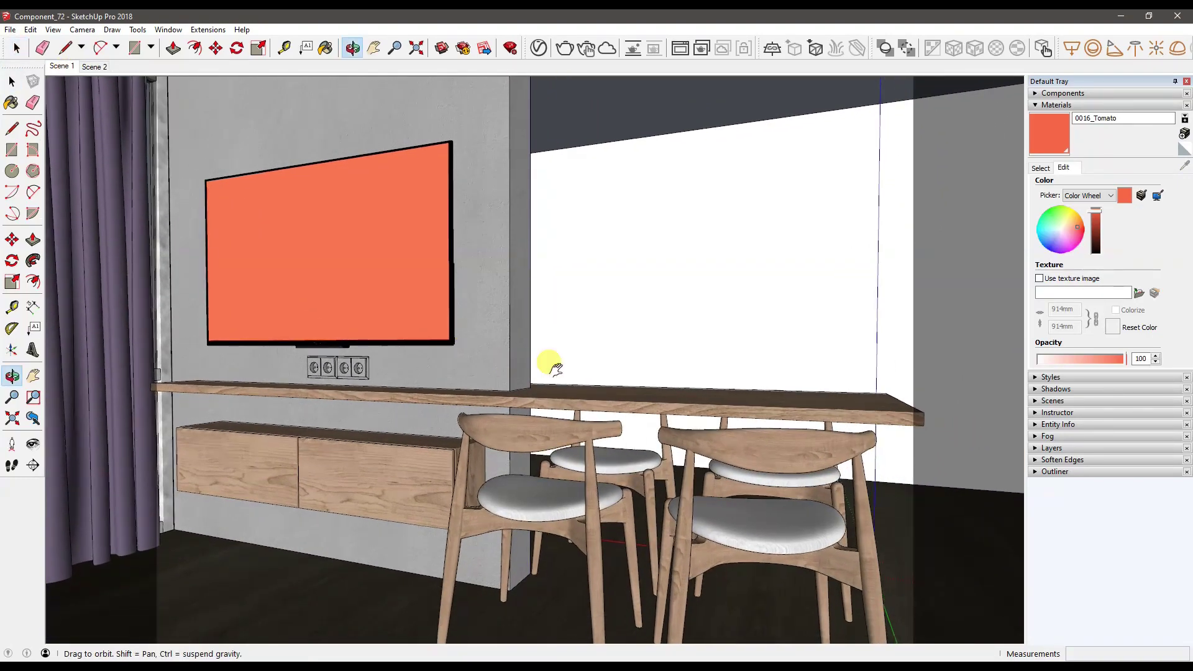
{"action": "left_click_drag", "start_coordinate": [524, 366], "coordinate": [842, 352]}
{"action": "key", "text": "space"}
{"action": "mouse_move", "coordinate": [841, 352]}
{"action": "middle_mouse_down"}
{"action": "mouse_move", "coordinate": [544, 391]}
{"action": "mouse_move", "coordinate": [848, 400]}
{"action": "mouse_move", "coordinate": [733, 381]}
{"action": "mouse_move", "coordinate": [626, 413]}
{"action": "mouse_move", "coordinate": [542, 456]}
{"action": "middle_mouse_up"}
{"action": "left_click", "coordinate": [527, 493]}
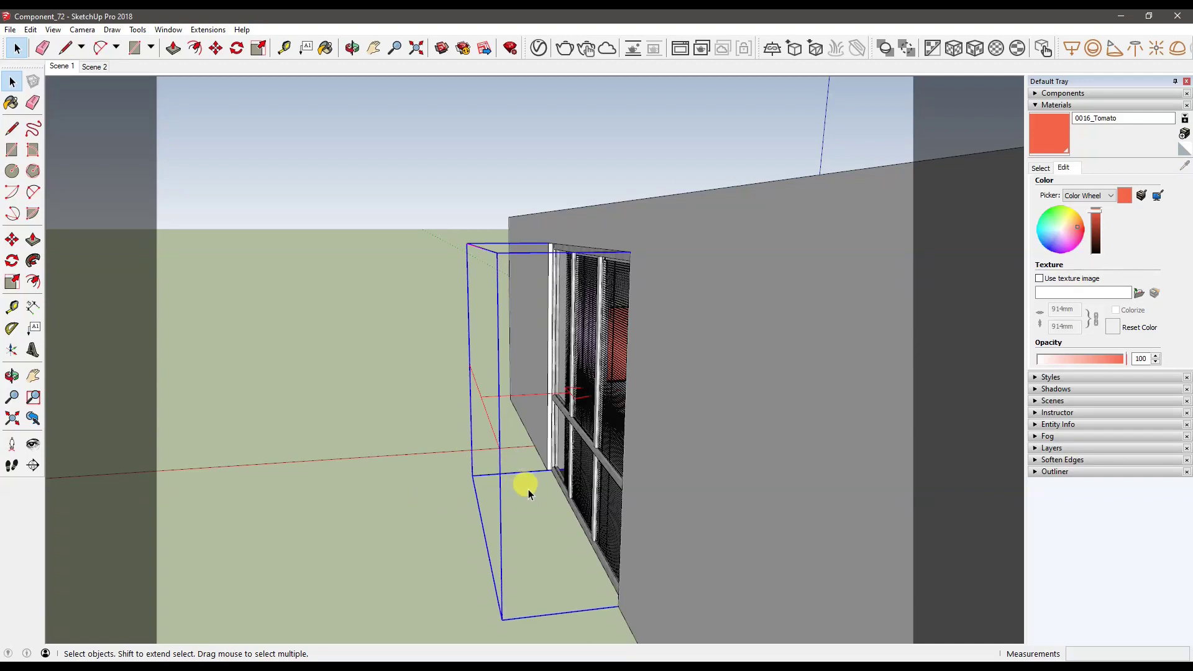
{"action": "left_click", "coordinate": [320, 342]}
Step: Return to the Scene 1 interior view and turn the camera in place with Look Around
{"action": "left_click", "coordinate": [67, 69]}
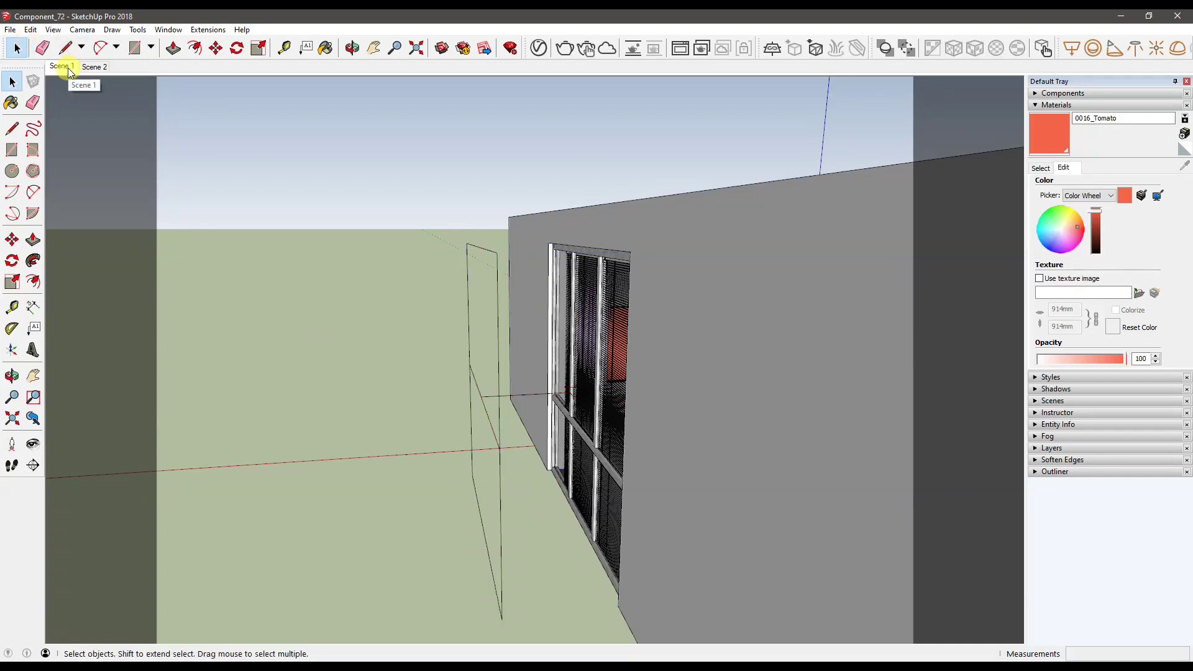
{"action": "left_click", "coordinate": [69, 69]}
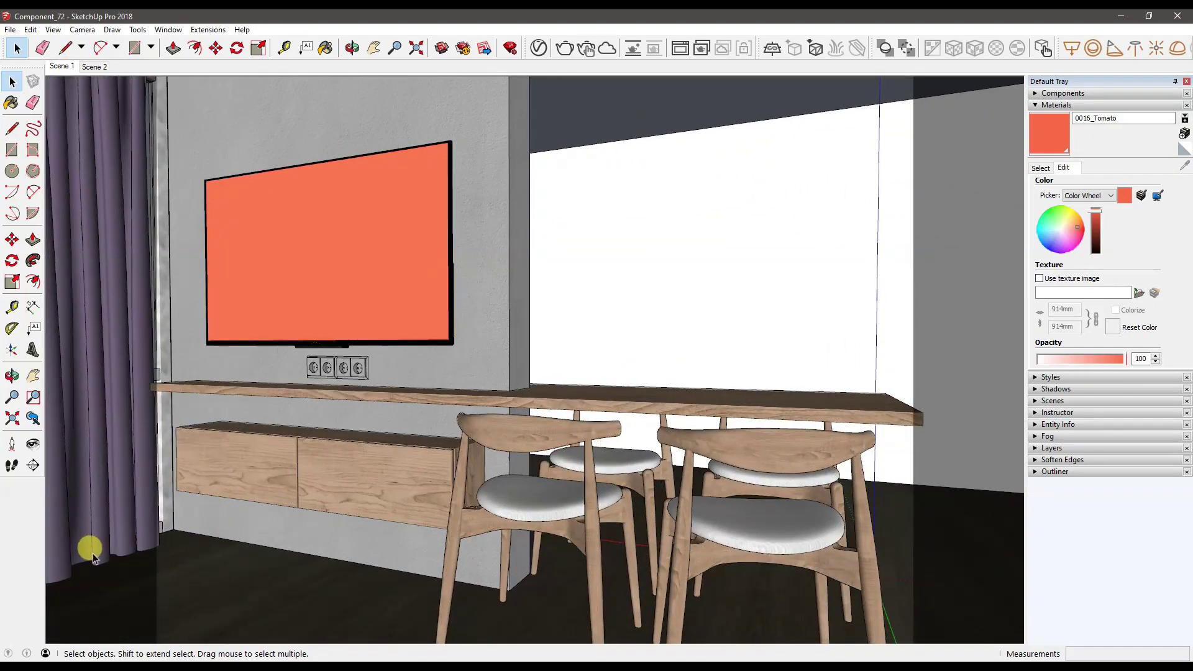
{"action": "left_click", "coordinate": [33, 443]}
{"action": "mouse_move", "coordinate": [192, 301]}
{"action": "left_mouse_down"}
{"action": "mouse_move", "coordinate": [290, 255]}
{"action": "mouse_move", "coordinate": [533, 274]}
{"action": "mouse_move", "coordinate": [496, 298]}
{"action": "mouse_move", "coordinate": [524, 235]}
{"action": "mouse_move", "coordinate": [563, 282]}
{"action": "mouse_move", "coordinate": [578, 256]}
{"action": "mouse_move", "coordinate": [565, 280]}
{"action": "mouse_move", "coordinate": [447, 195]}
{"action": "mouse_move", "coordinate": [619, 265]}
{"action": "mouse_move", "coordinate": [293, 274]}
{"action": "left_mouse_up"}
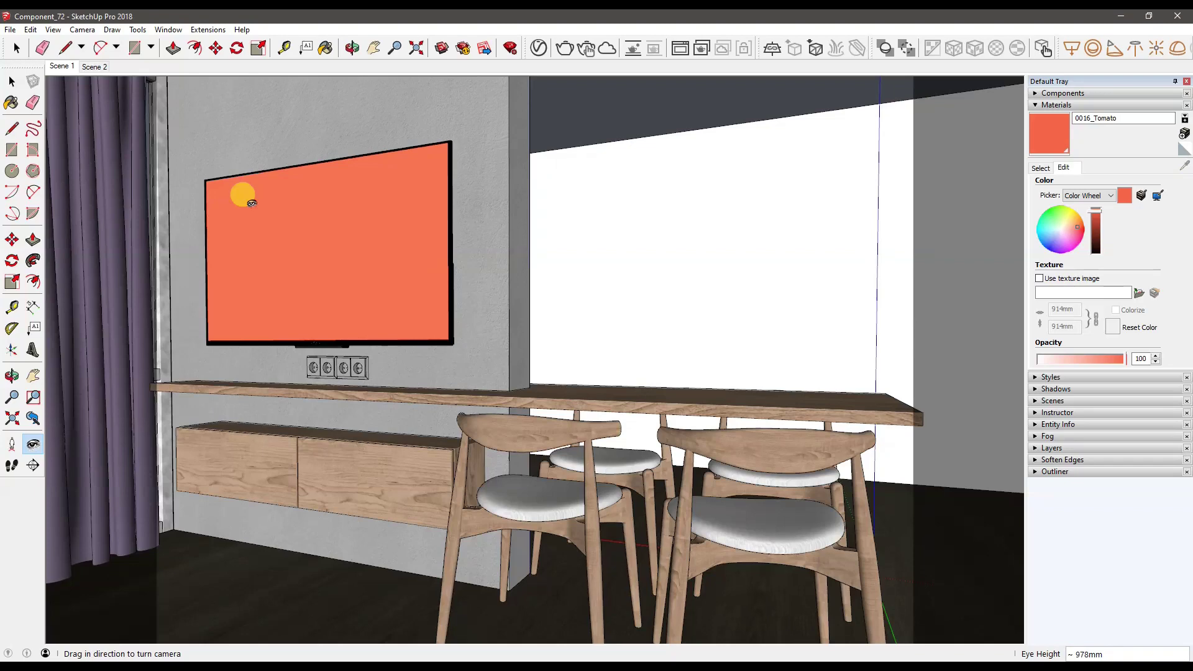
{"action": "left_click", "coordinate": [539, 49]}
Step: Add a new Generic V-Ray material named 'TV screen'
{"action": "left_click", "coordinate": [539, 49]}
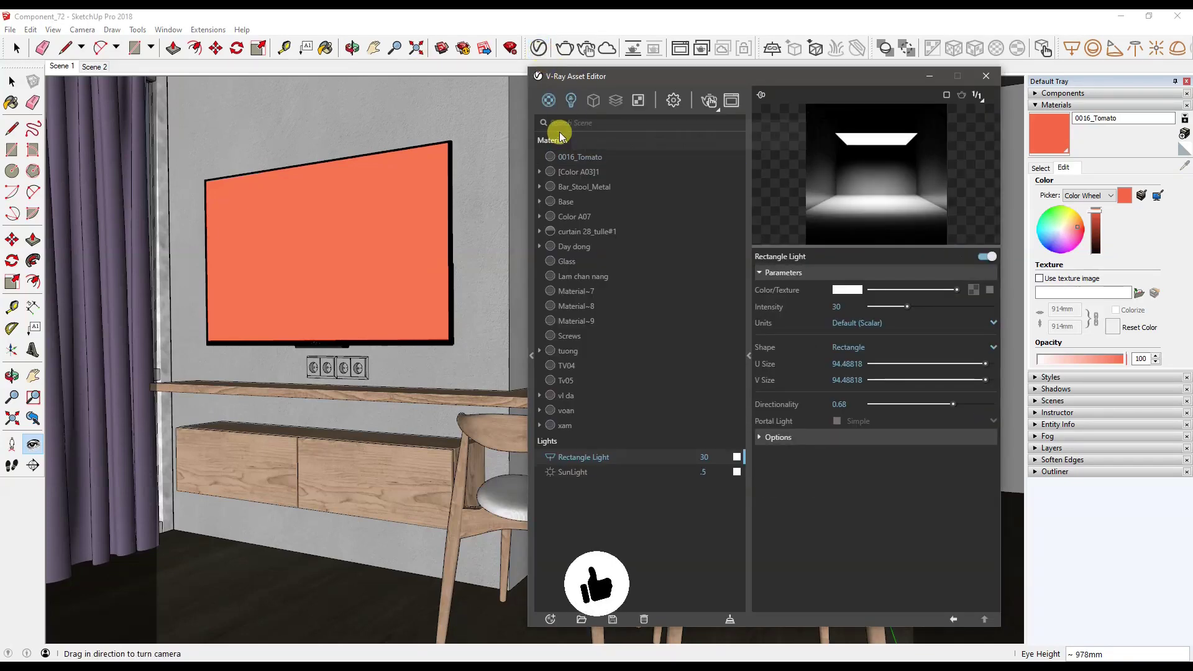
{"action": "left_click", "coordinate": [550, 101]}
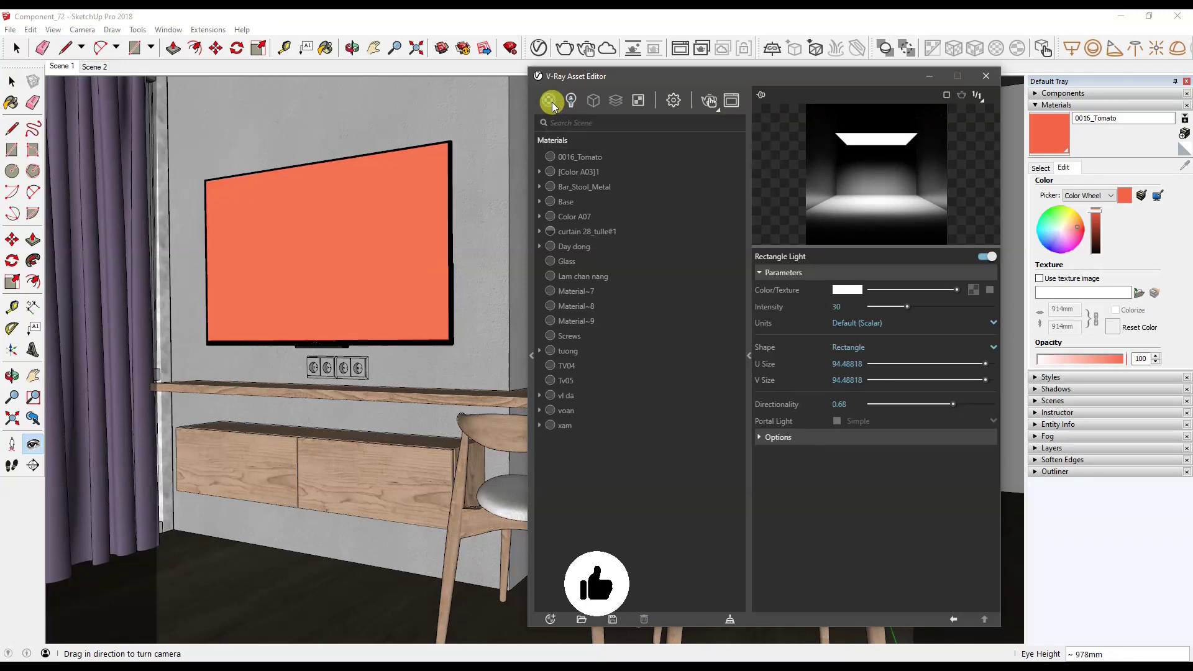
{"action": "left_click", "coordinate": [551, 102]}
{"action": "left_click", "coordinate": [576, 142]}
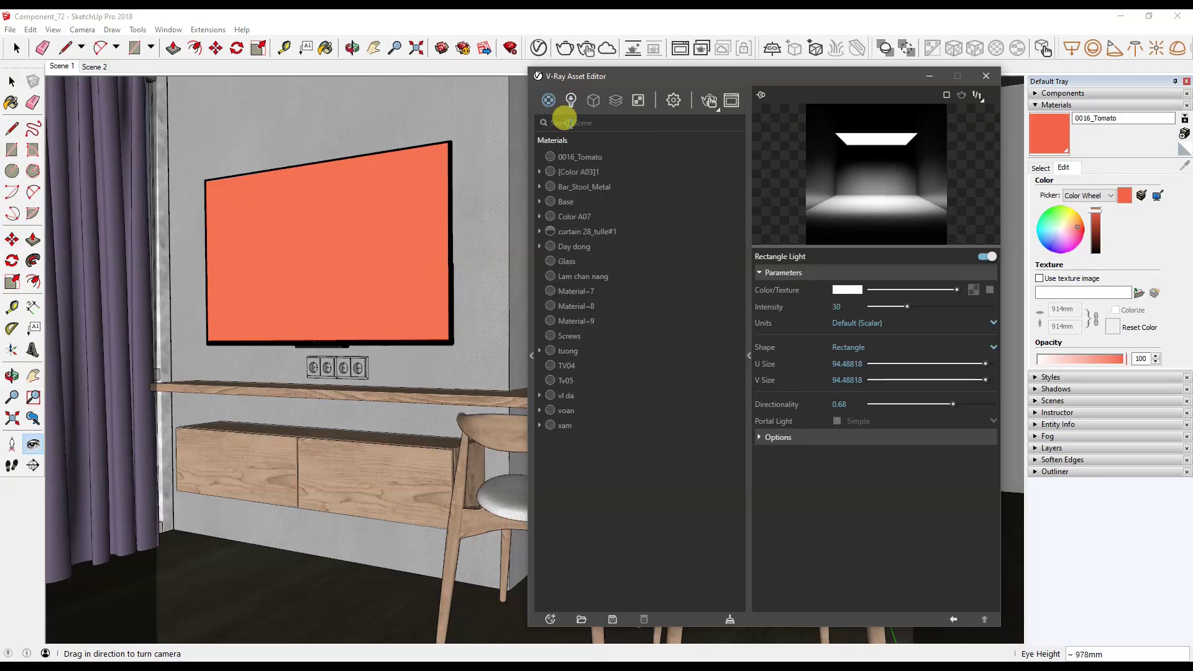
{"action": "double_click", "coordinate": [582, 261]}
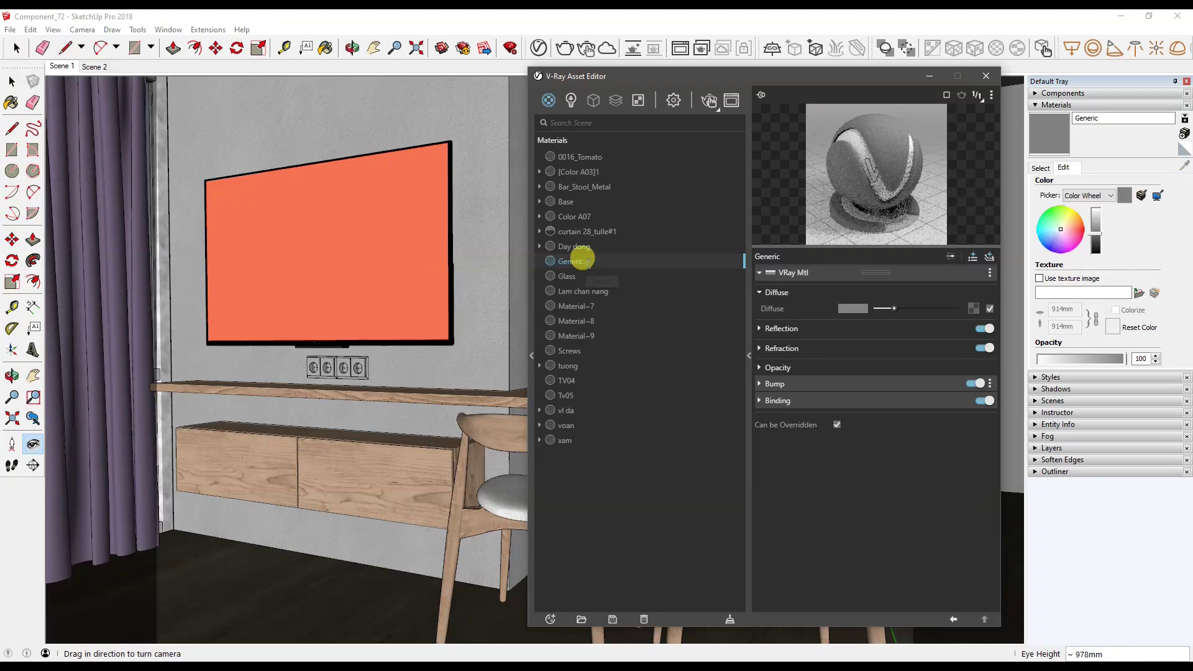
{"action": "left_click_drag", "start_coordinate": [557, 259], "coordinate": [554, 266]}
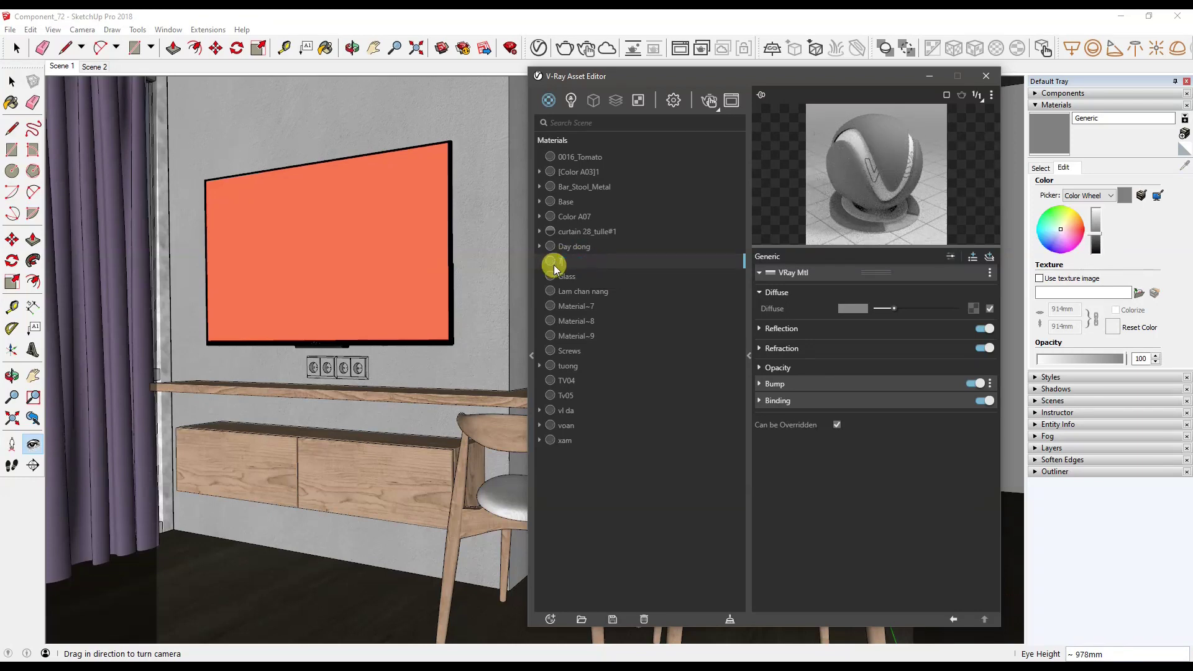
{"action": "type", "text": "screen"}
{"action": "key", "text": "Return"}
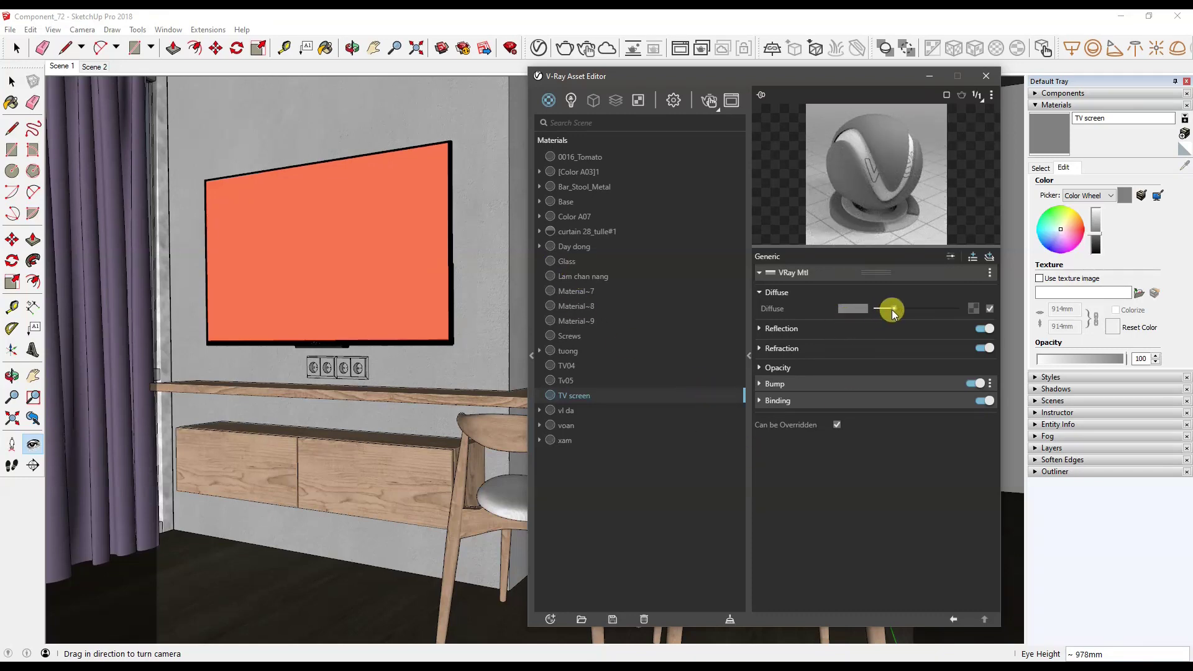
Step: Give TV screen a black diffuse, white reflection and reflection IOR 1.56
{"action": "left_click_drag", "start_coordinate": [893, 312], "coordinate": [871, 316]}
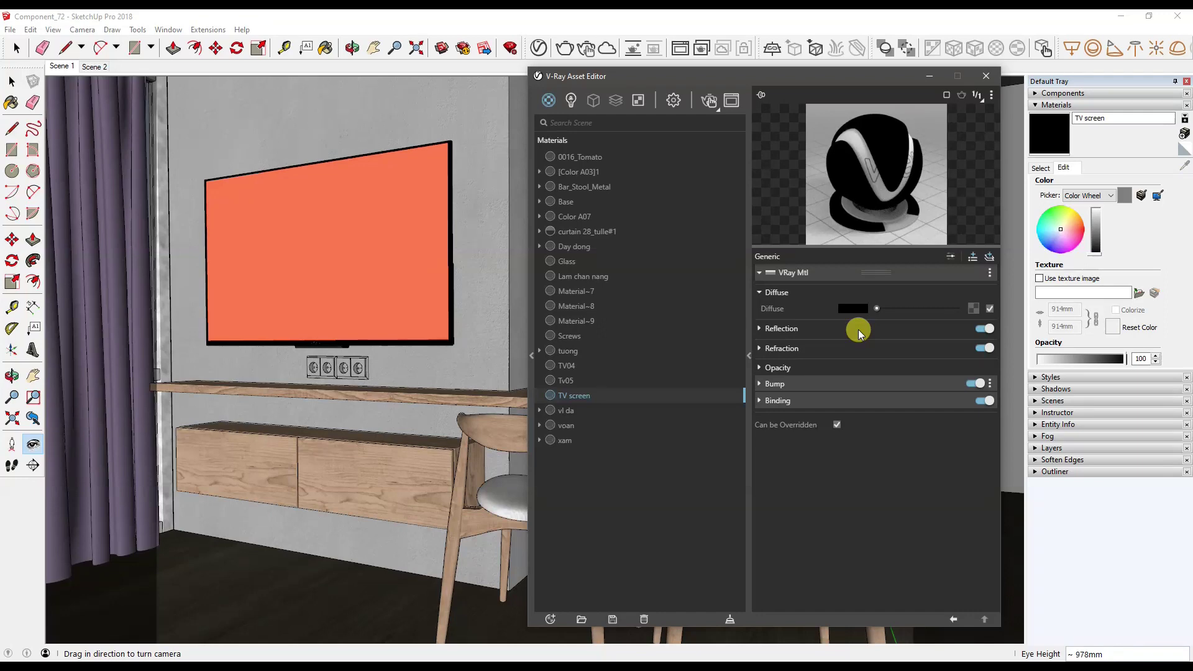
{"action": "left_click", "coordinate": [859, 330]}
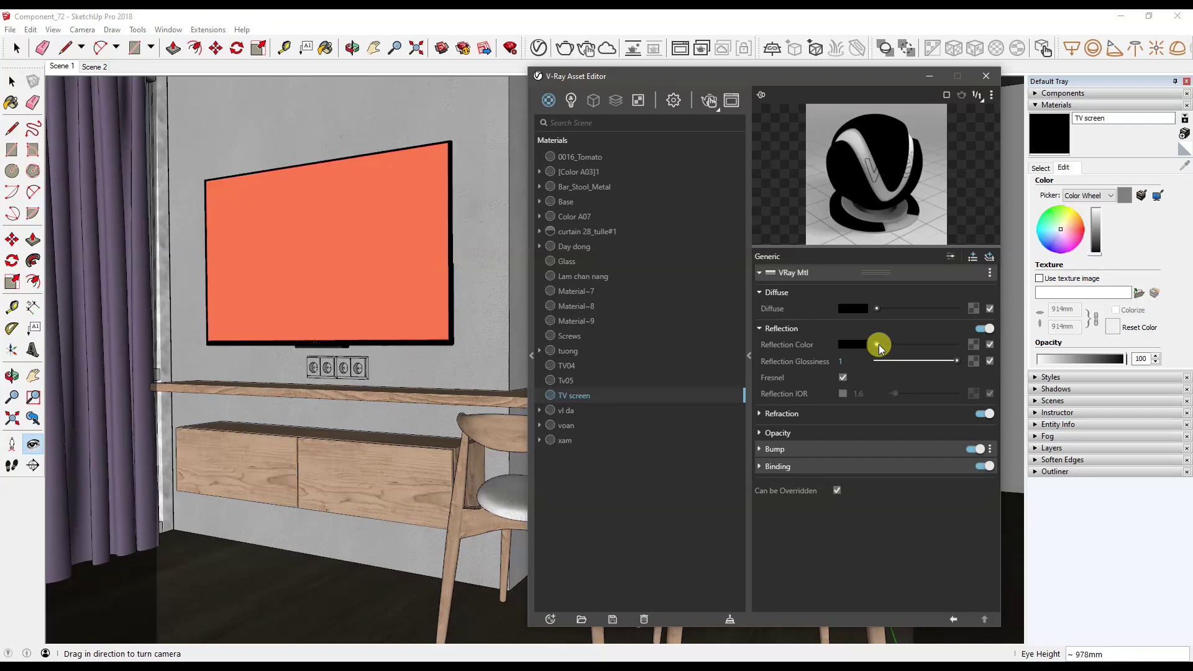
{"action": "left_click_drag", "start_coordinate": [877, 344], "coordinate": [973, 346]}
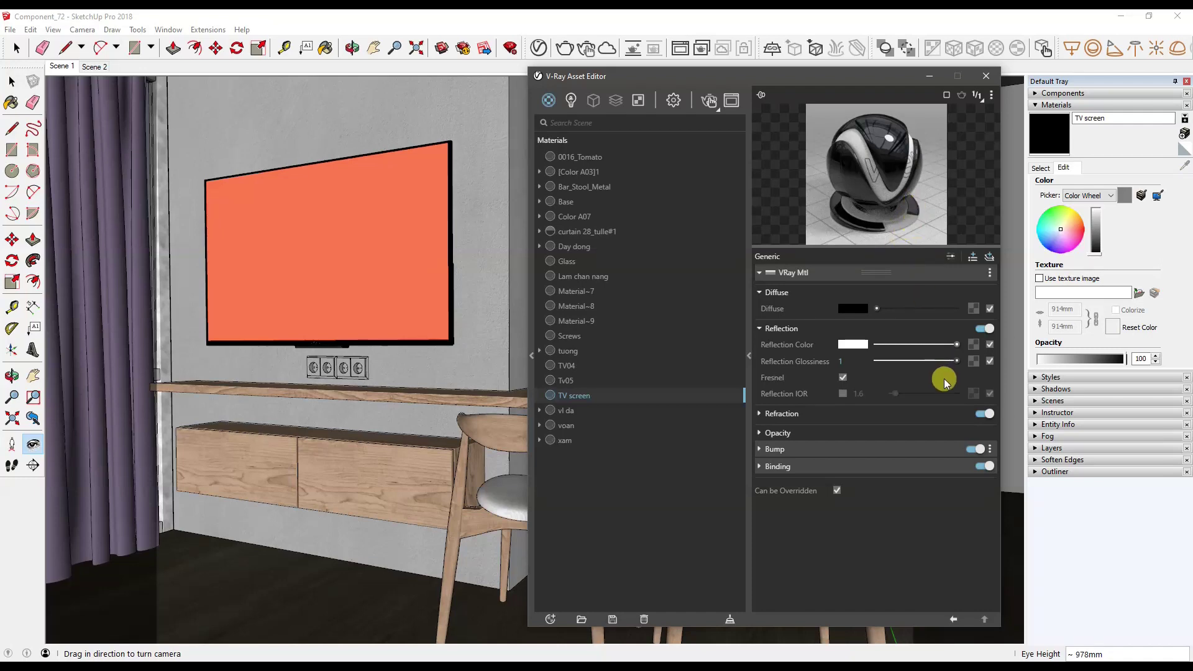
{"action": "left_click", "coordinate": [843, 393]}
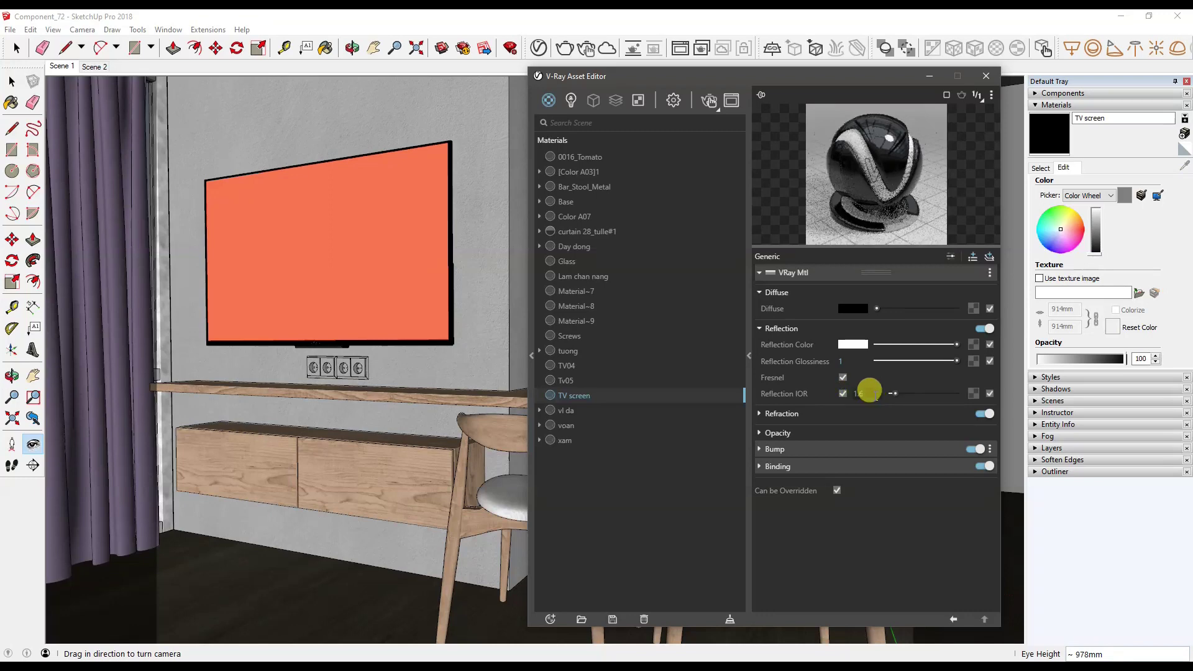
{"action": "key", "text": "Return"}
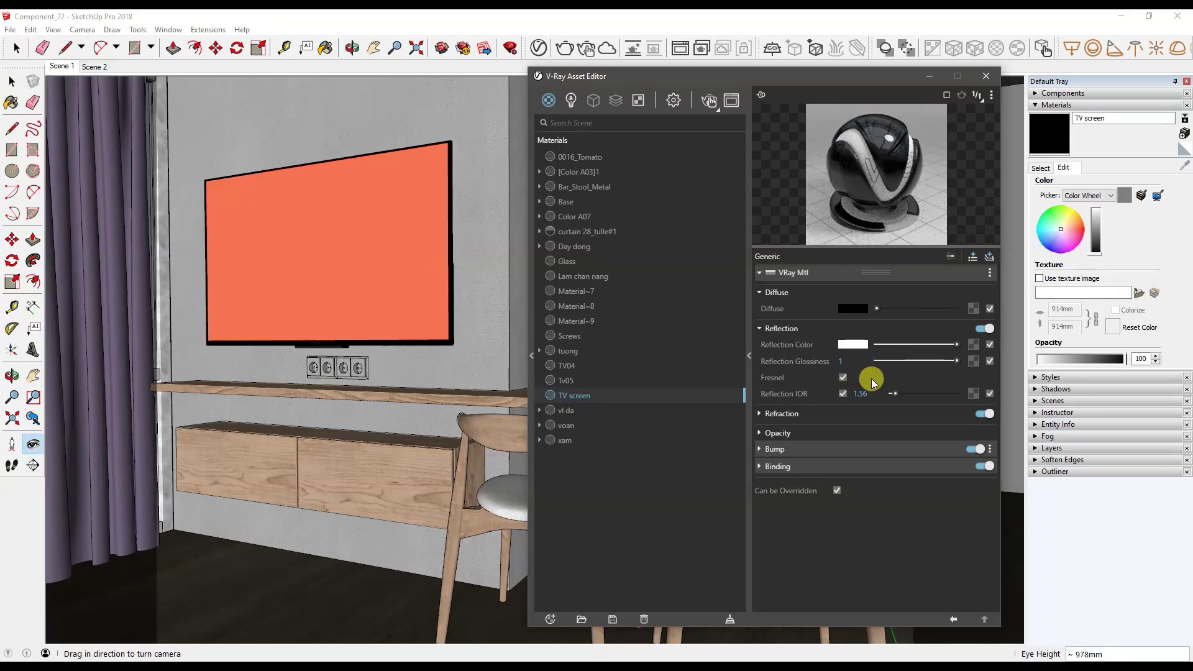
{"action": "left_click", "coordinate": [789, 451]}
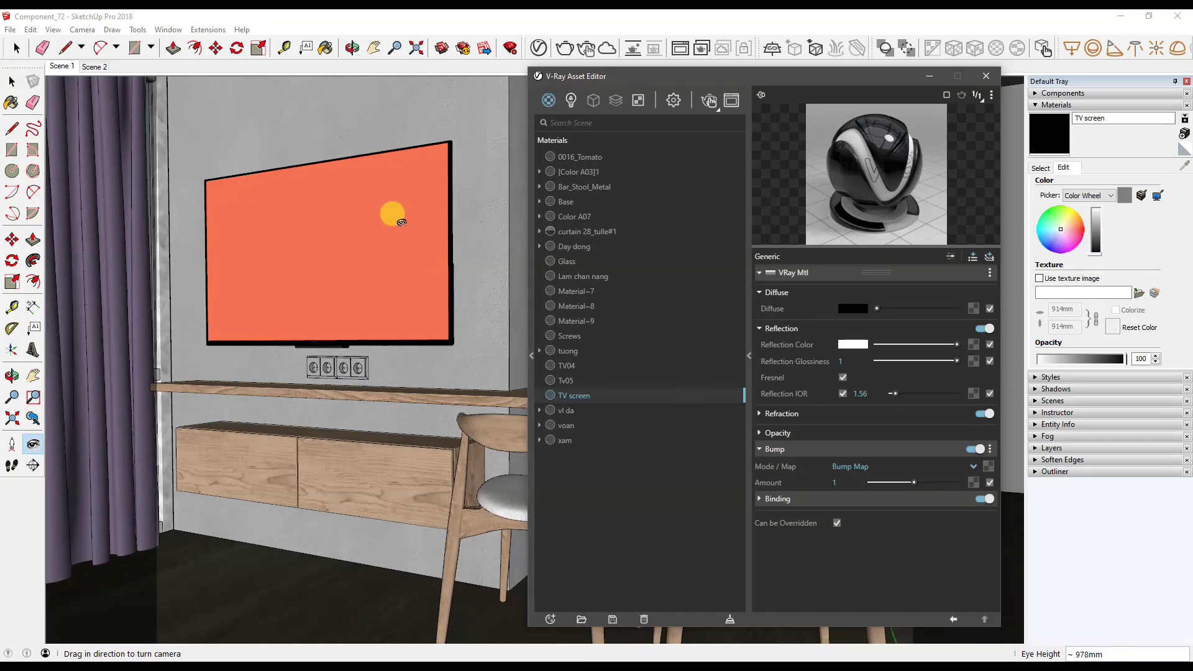
{"action": "left_click", "coordinate": [12, 83]}
Step: Replace the orange 0016_Tomato on the TV face with the TV screen material
{"action": "left_click", "coordinate": [358, 232]}
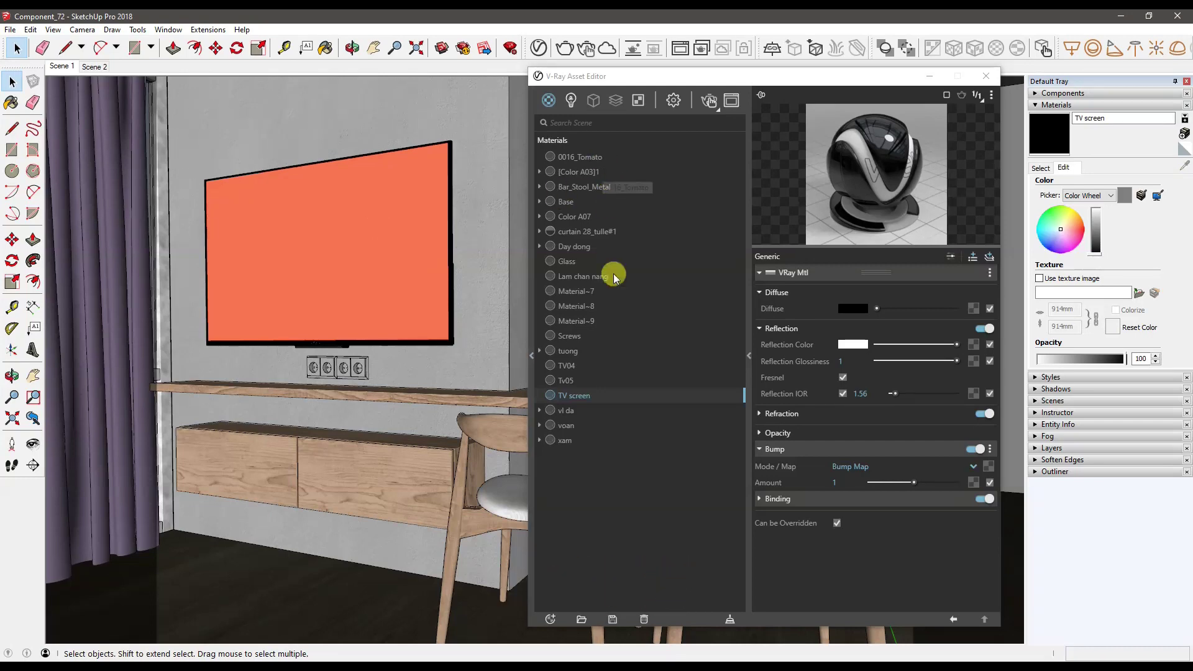
{"action": "left_click", "coordinate": [588, 399]}
{"action": "right_click", "coordinate": [588, 399]}
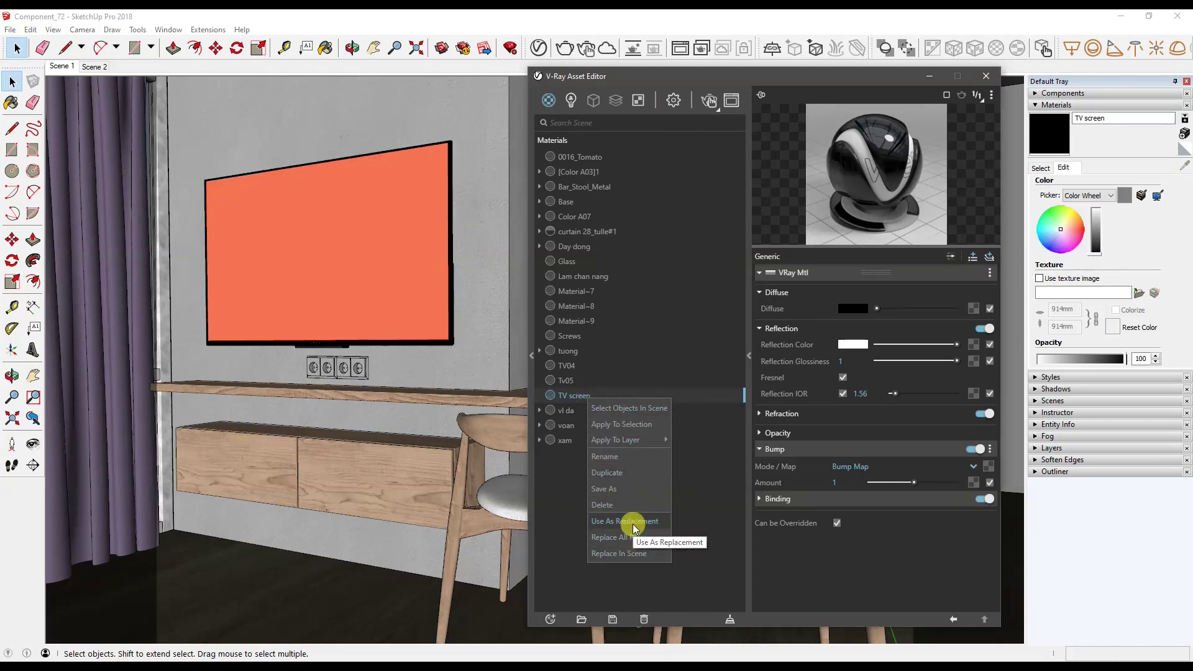
{"action": "left_click", "coordinate": [634, 525]}
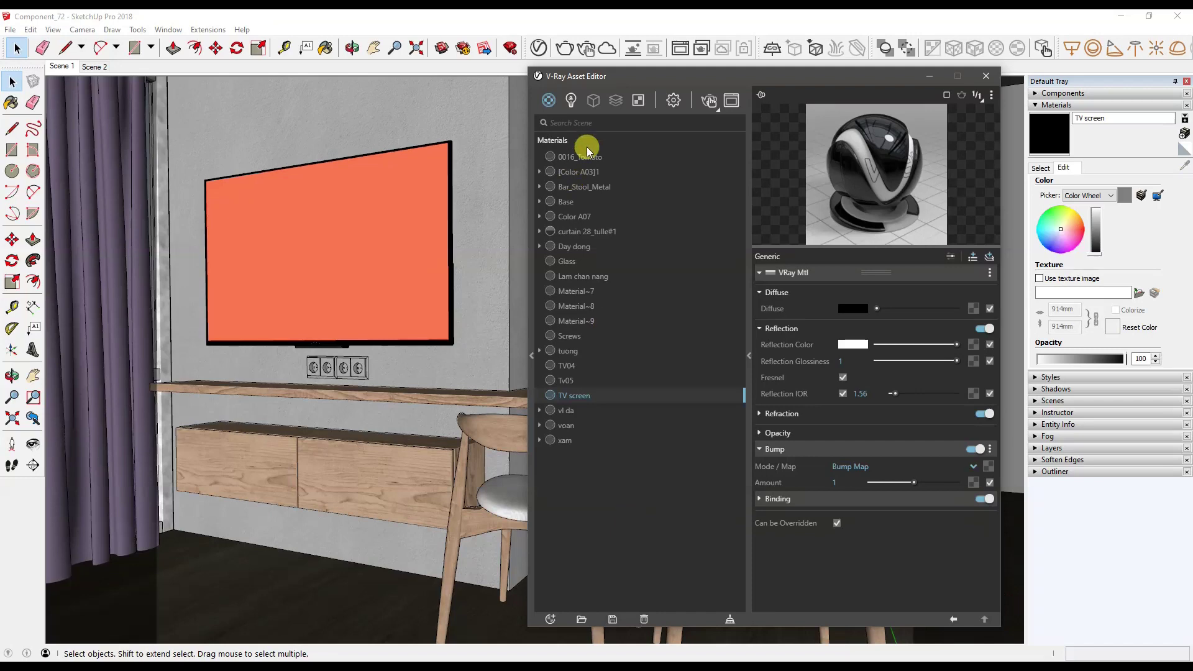
{"action": "left_click", "coordinate": [11, 103]}
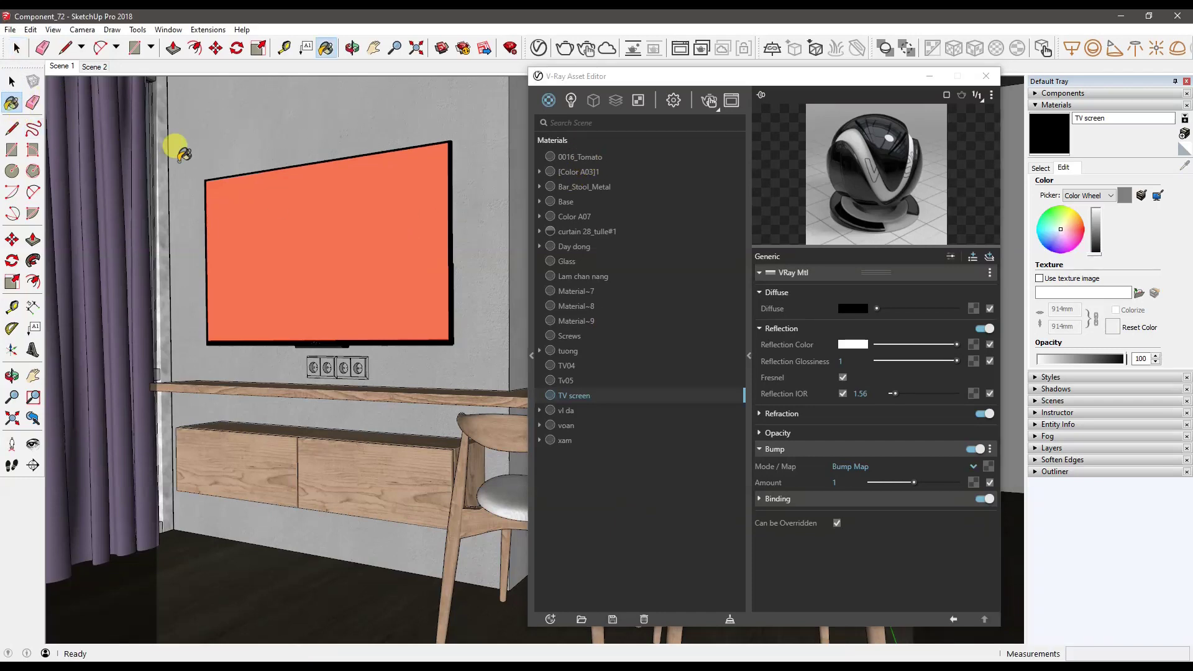
{"action": "left_click", "coordinate": [339, 239], "text": "alt"}
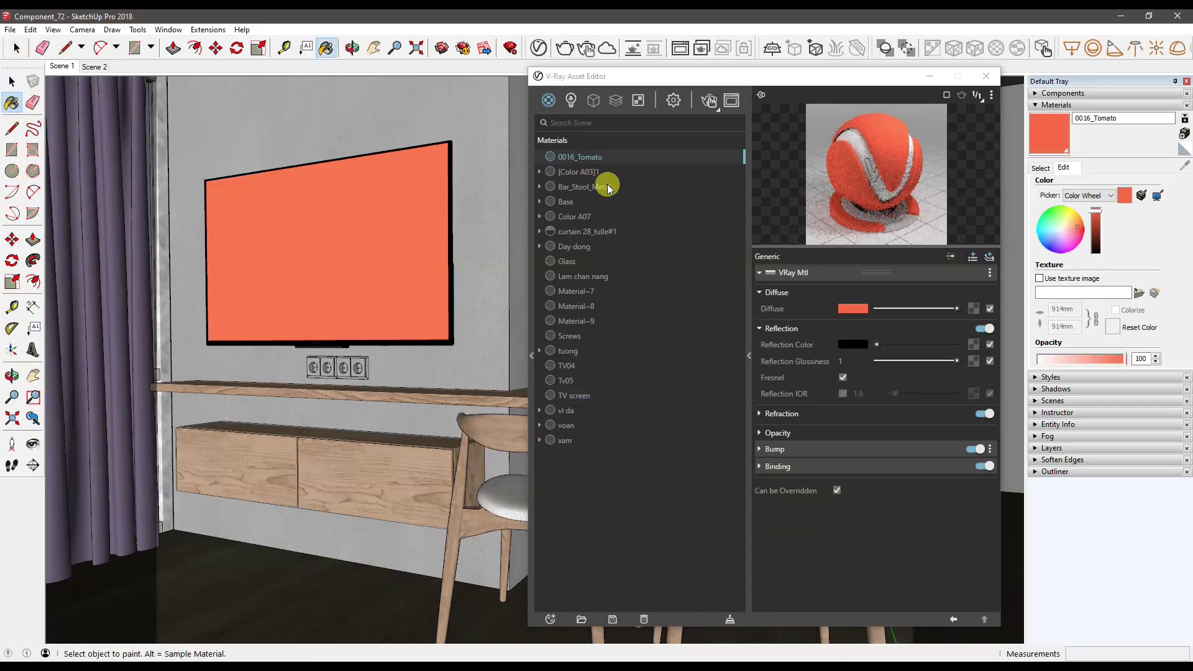
{"action": "right_click", "coordinate": [600, 163]}
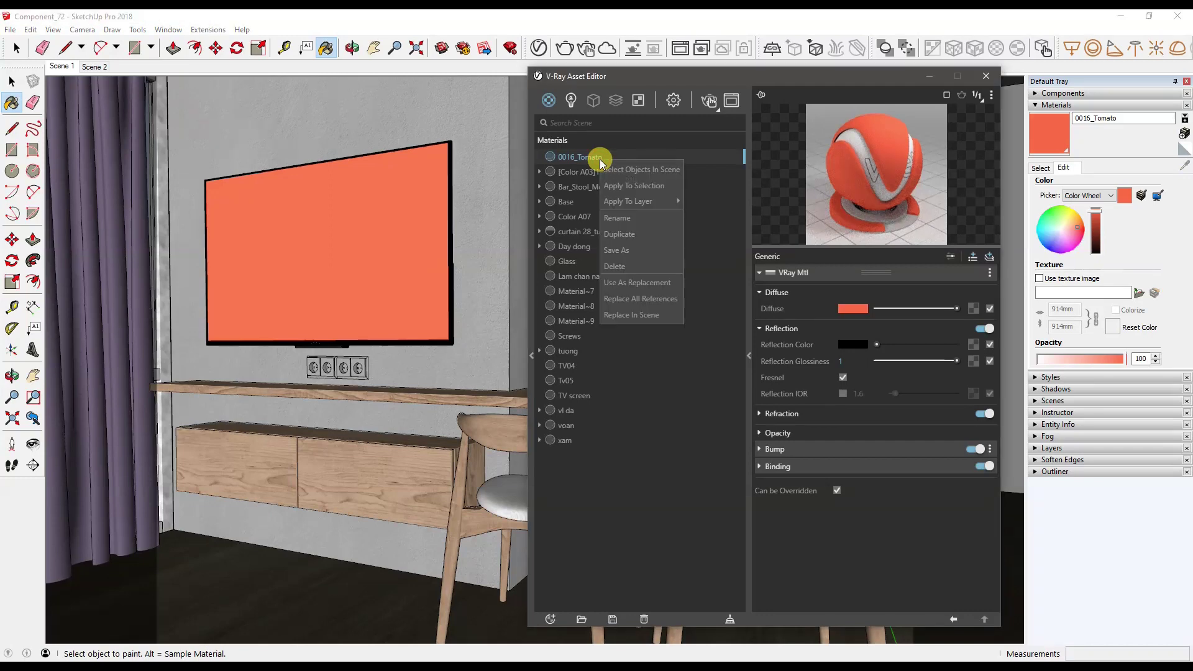
{"action": "left_click", "coordinate": [647, 316]}
{"action": "left_click", "coordinate": [640, 319]}
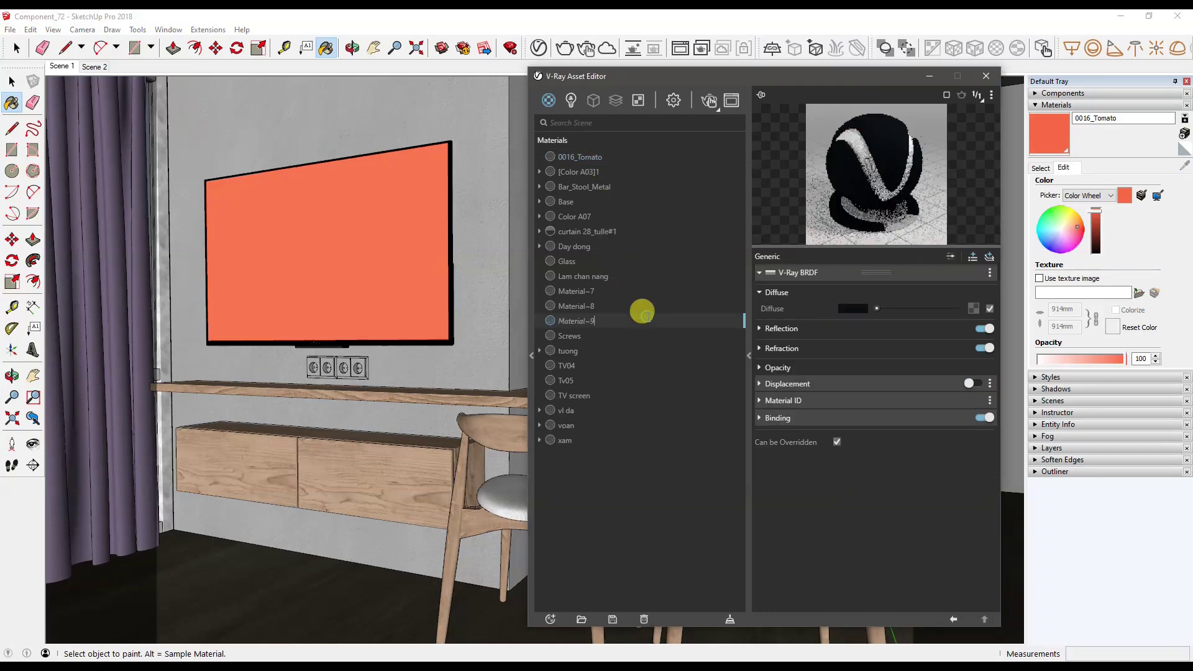
{"action": "left_click", "coordinate": [644, 441]}
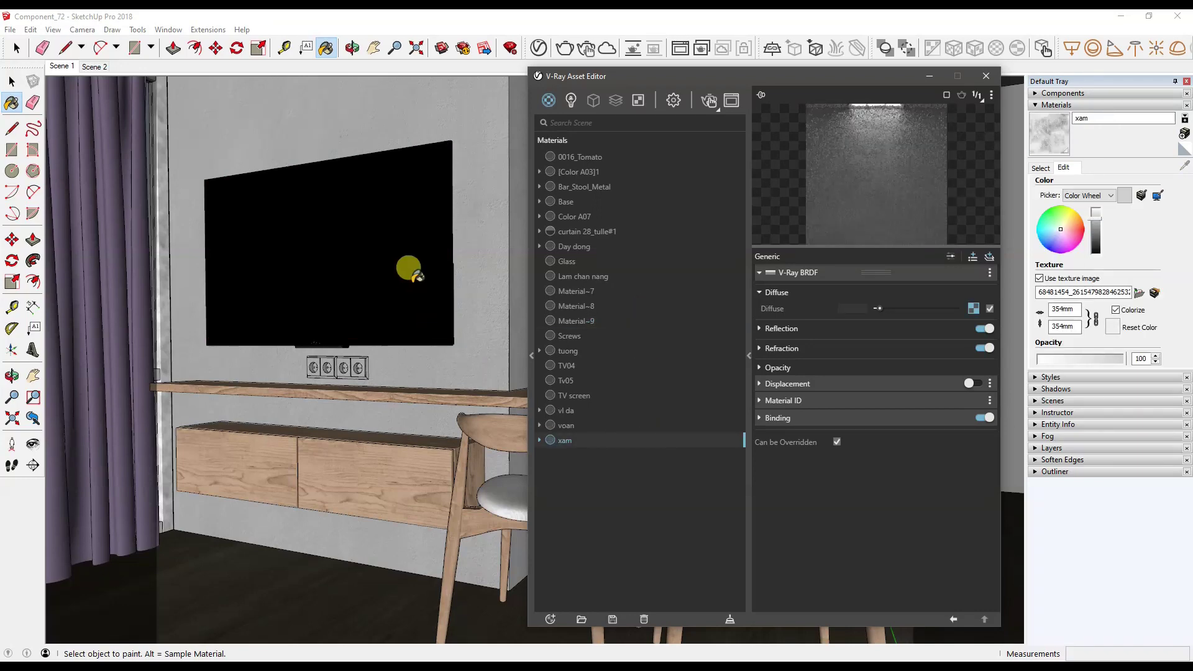
{"action": "left_click", "coordinate": [11, 81]}
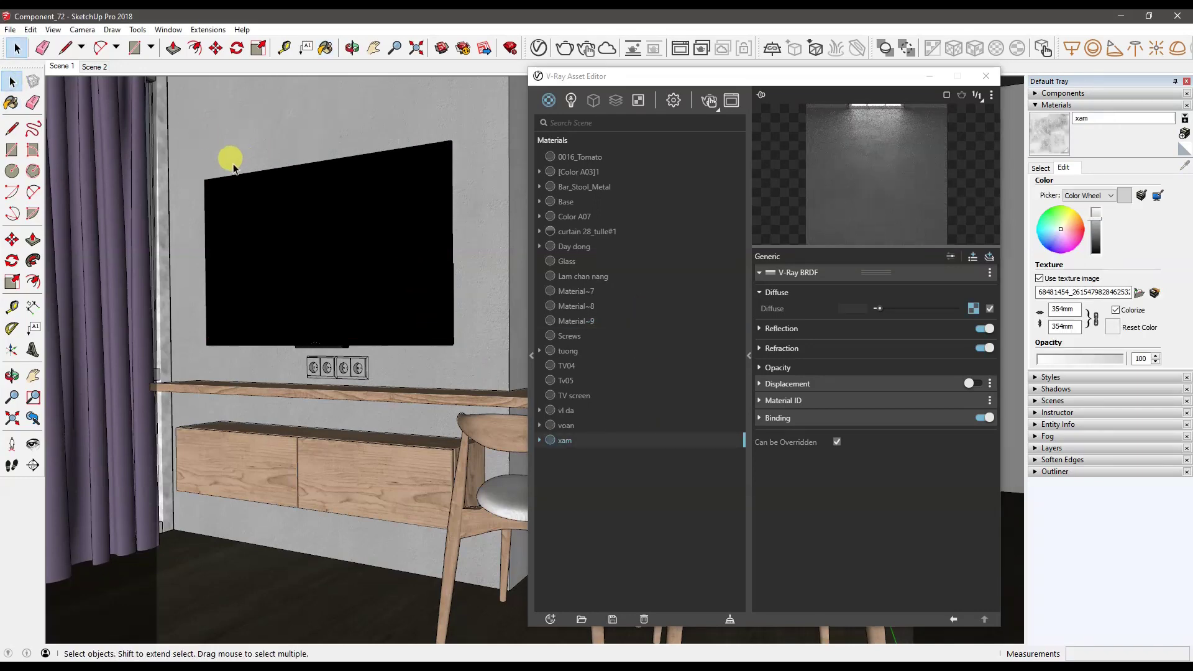
Step: Start a V-Ray render of Scene 2 showing the black TV
{"action": "left_click", "coordinate": [95, 66]}
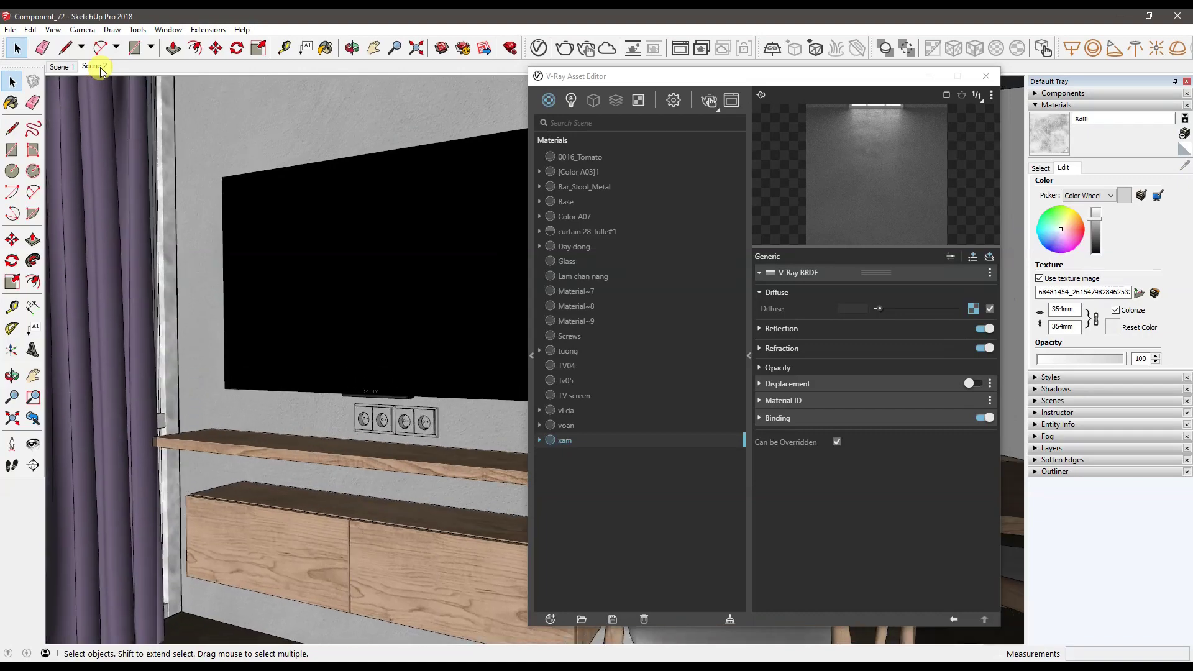
{"action": "left_click", "coordinate": [711, 100]}
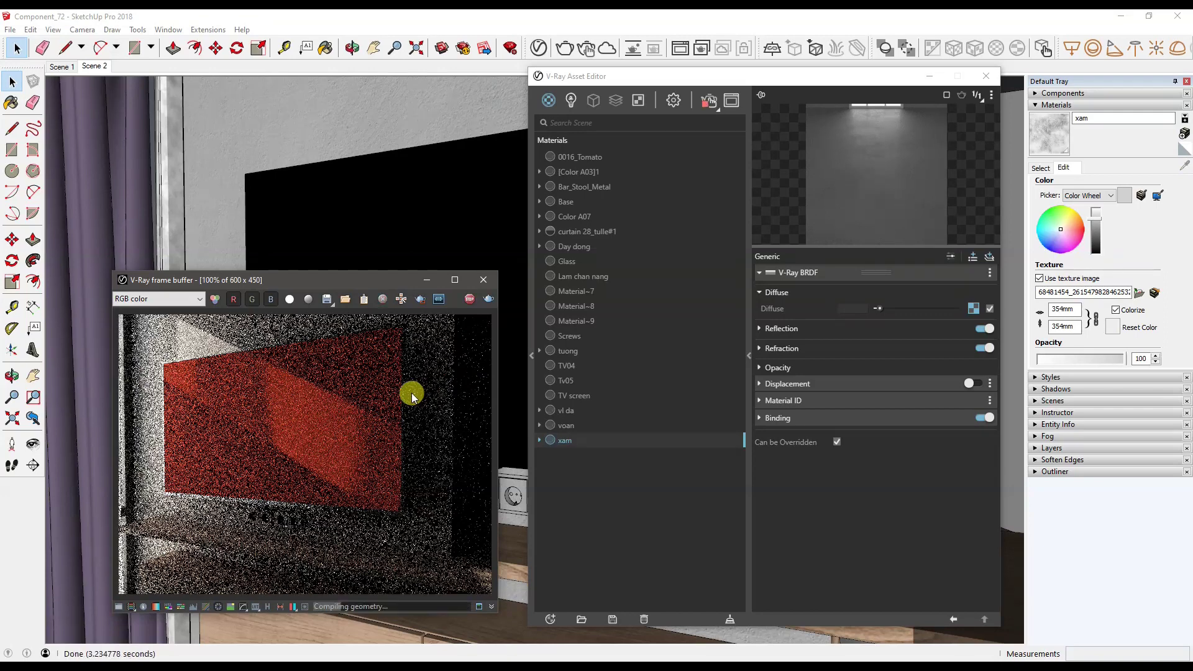
{"action": "left_click", "coordinate": [572, 103]}
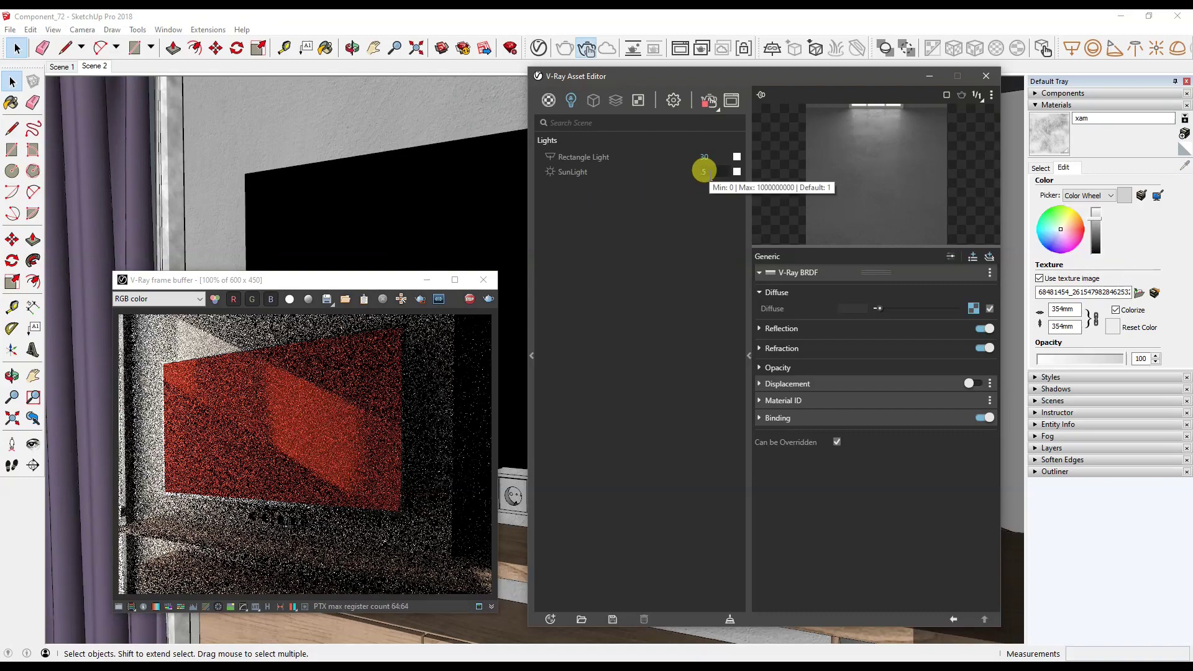
{"action": "left_click", "coordinate": [344, 367]}
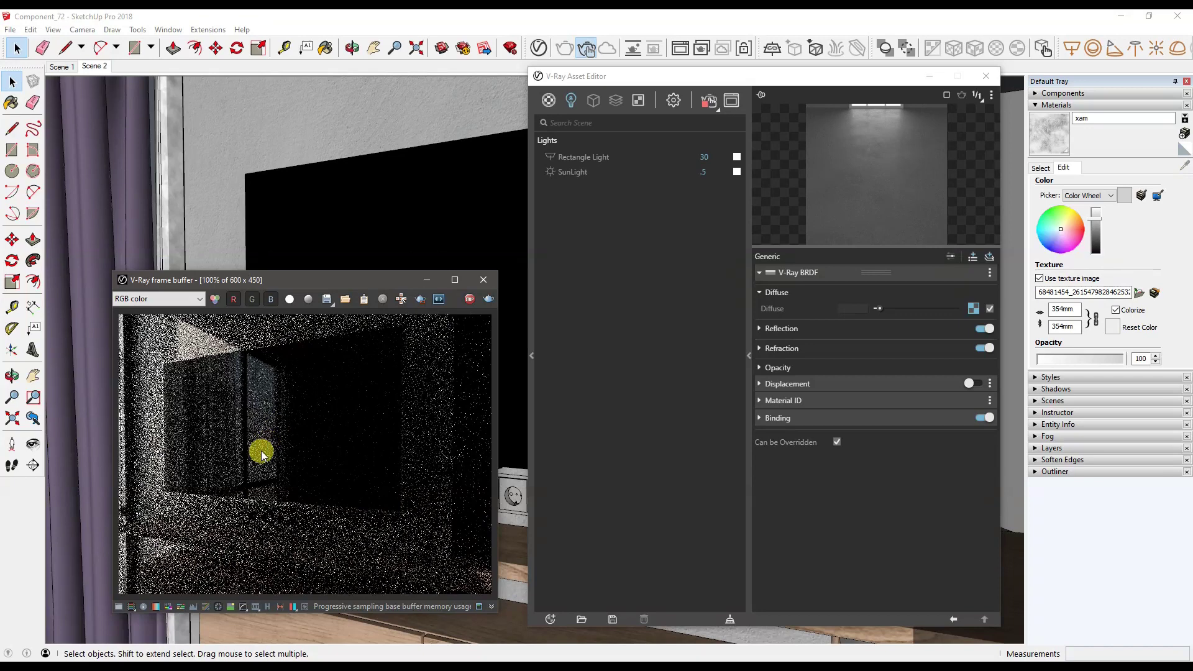
{"action": "scroll", "coordinate": [248, 373], "scroll_direction": "up", "scroll_amount": 1}
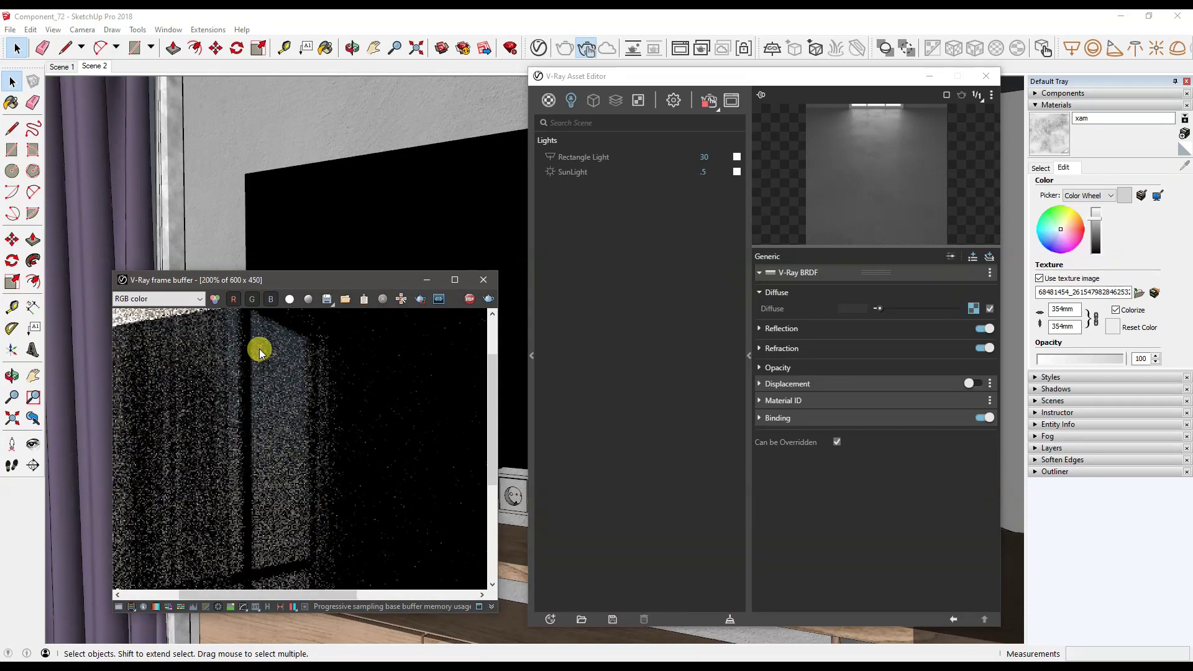
{"action": "scroll", "coordinate": [259, 348], "scroll_direction": "down", "scroll_amount": 1}
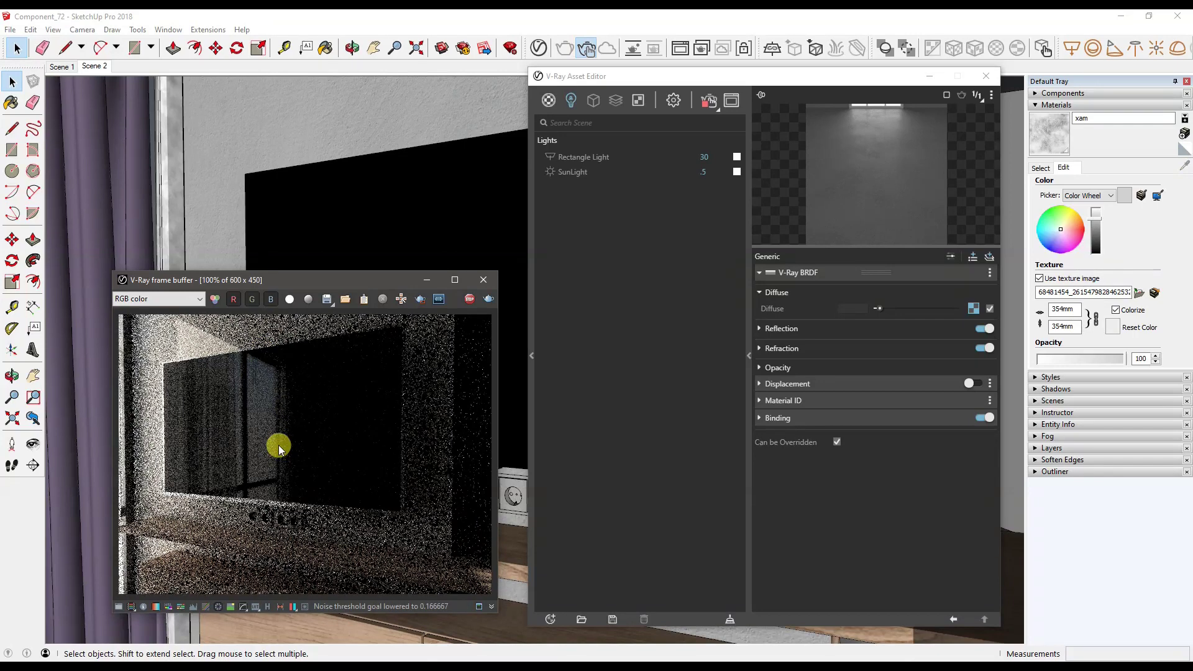
Step: Stop the render and bring up texture choices for the TV screen's bump map
{"action": "left_click", "coordinate": [547, 101]}
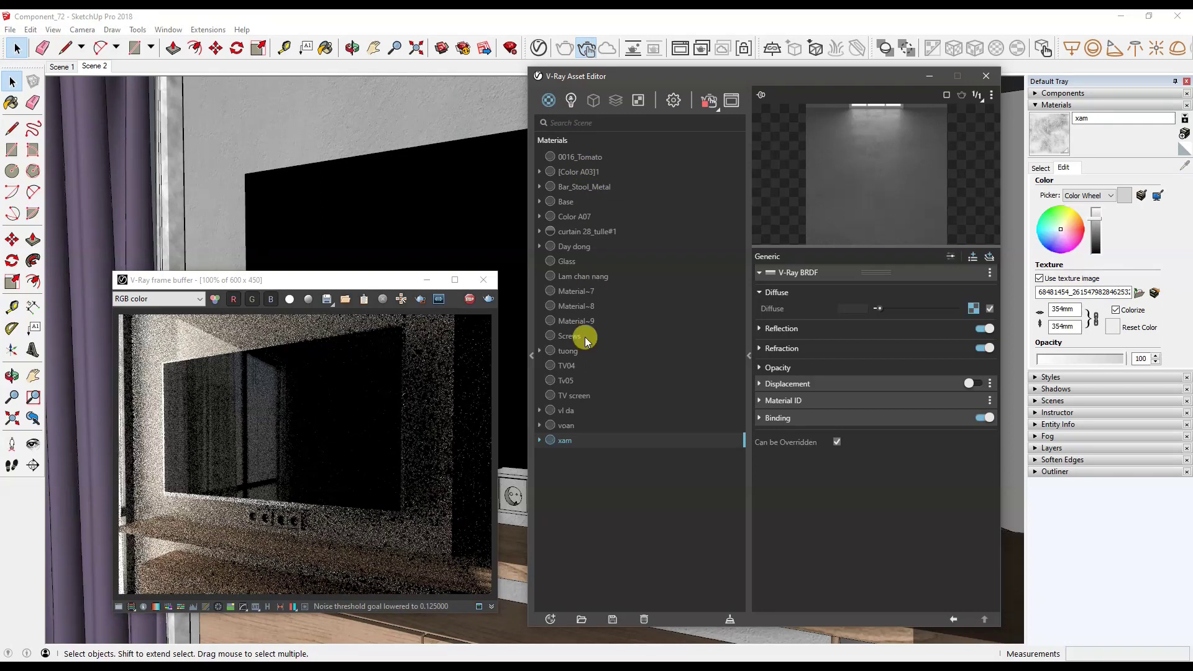
{"action": "left_click", "coordinate": [586, 396]}
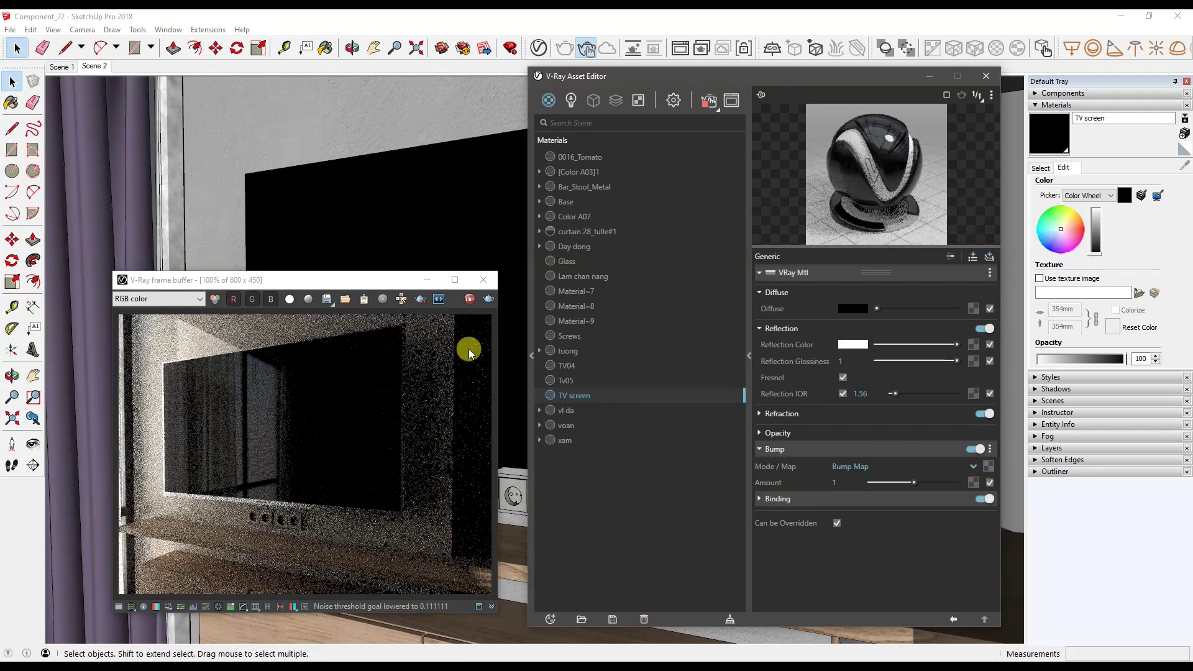
{"action": "left_click", "coordinate": [472, 299]}
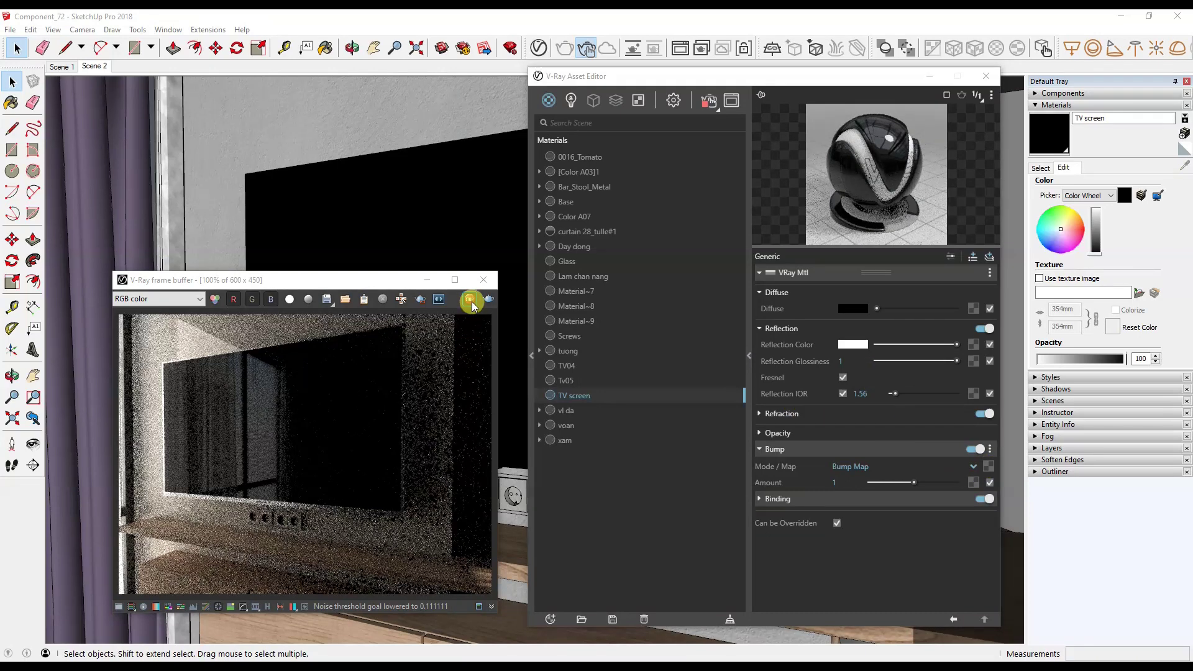
{"action": "left_click", "coordinate": [988, 466]}
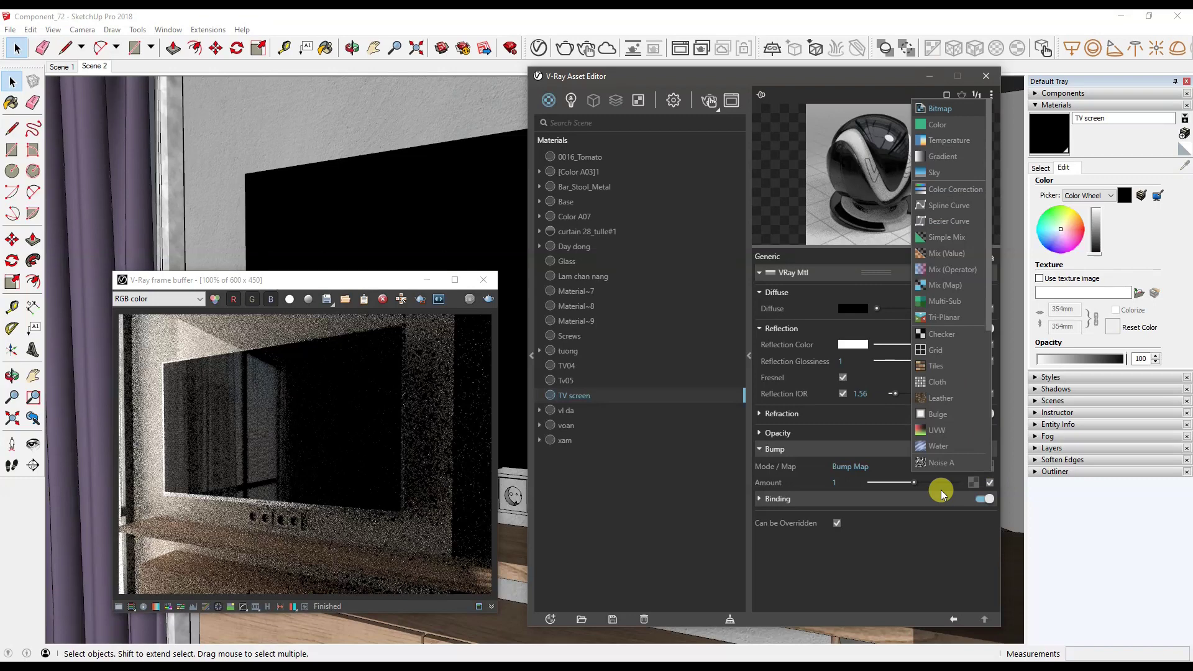
Step: Assign Noise A as the bump texture with frequency 1.5 and inflection on
{"action": "left_click", "coordinate": [949, 470]}
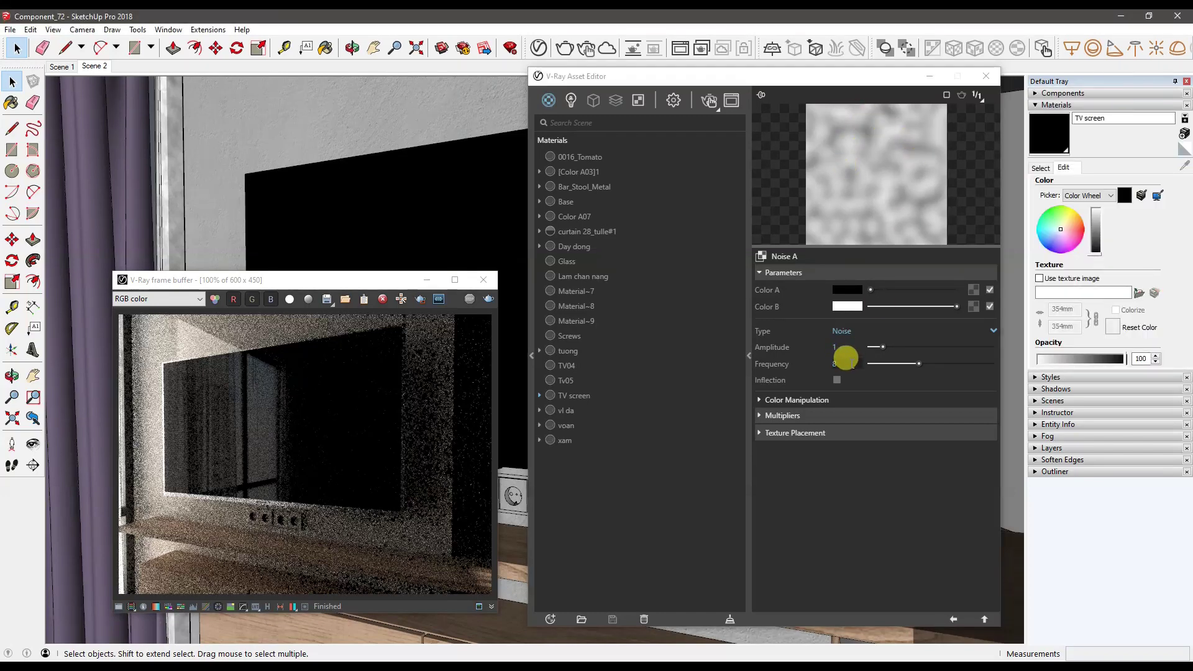
{"action": "left_click", "coordinate": [835, 365]}
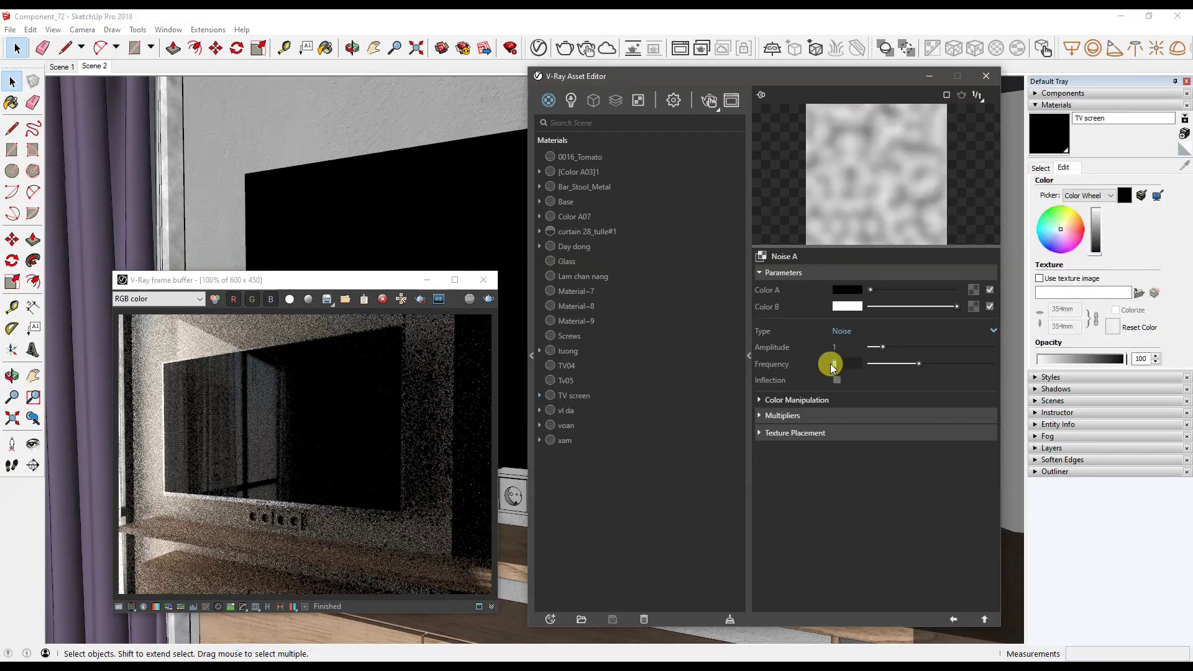
{"action": "key", "text": "BackSpace"}
{"action": "type", "text": "1.5"}
{"action": "key", "text": "Return"}
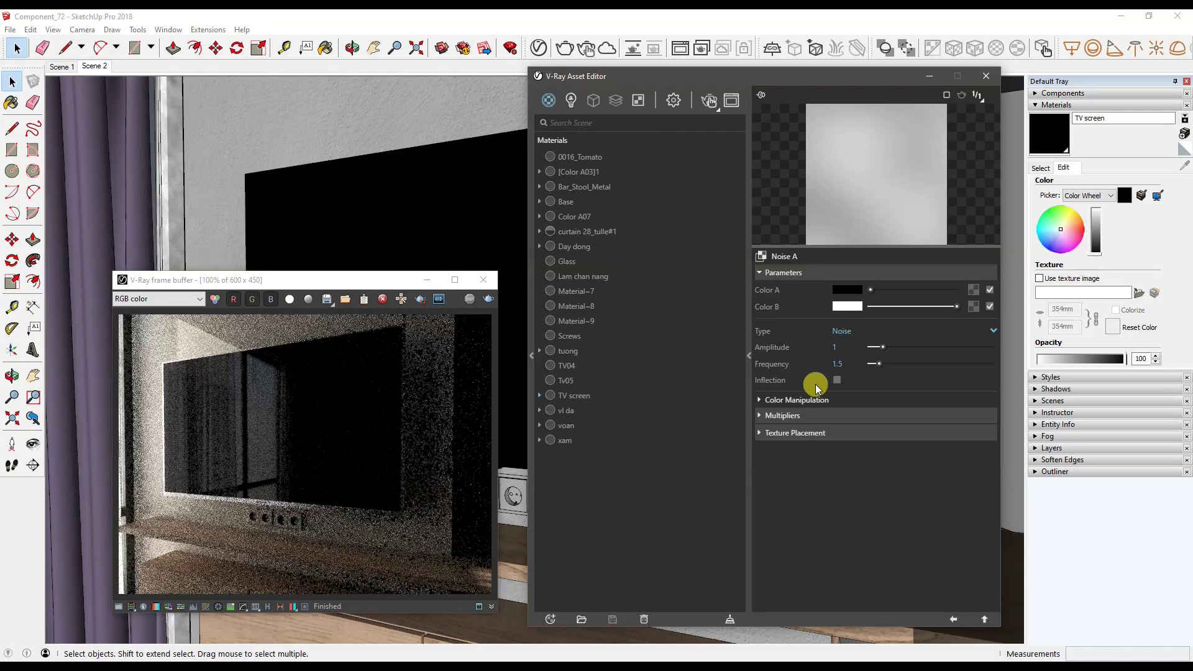
{"action": "left_click", "coordinate": [837, 380]}
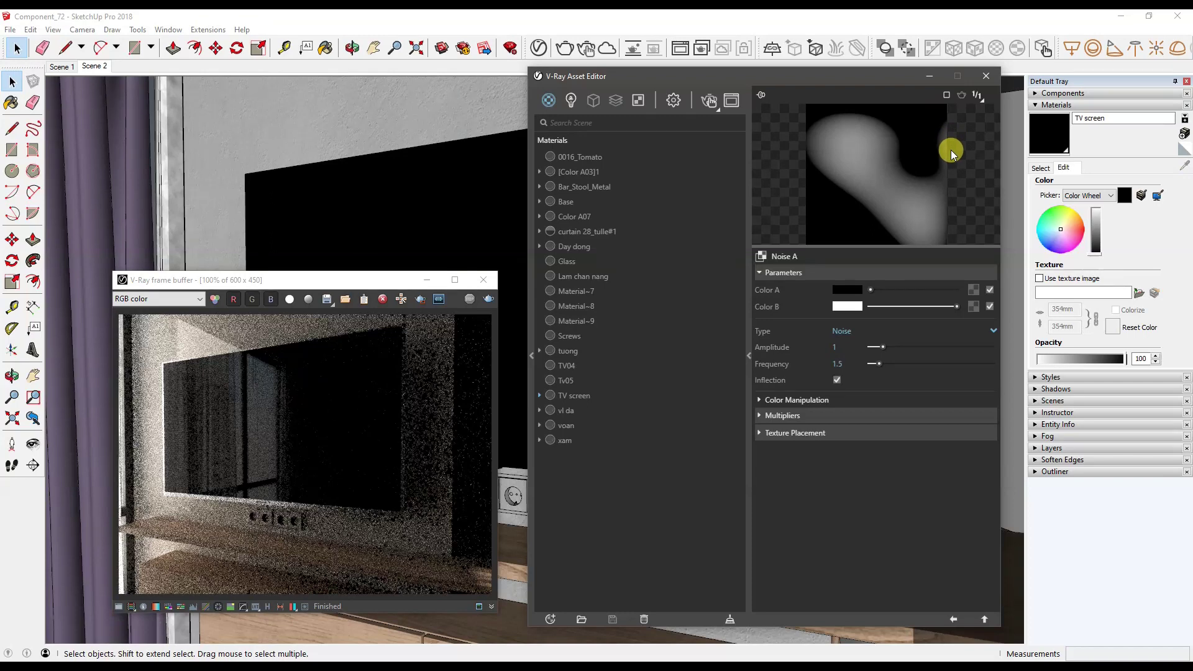
Step: Set the noise texture placement rotation to 15
{"action": "left_click", "coordinate": [834, 436]}
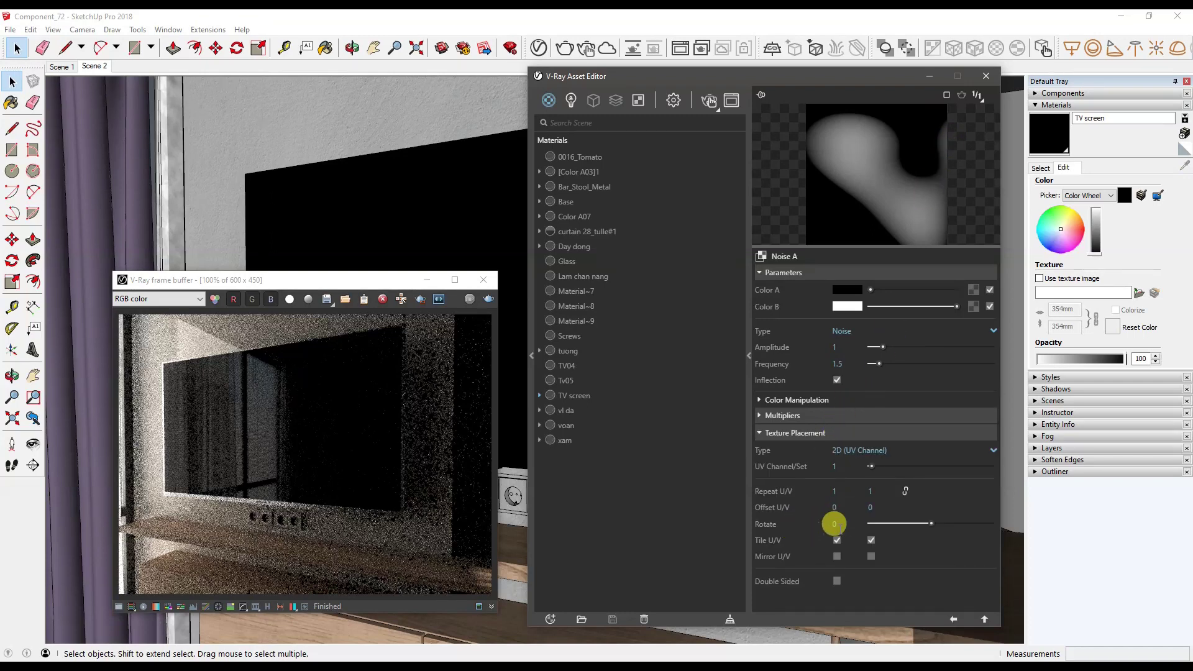
{"action": "left_click_drag", "start_coordinate": [930, 525], "coordinate": [942, 525]}
{"action": "double_click", "coordinate": [840, 524]}
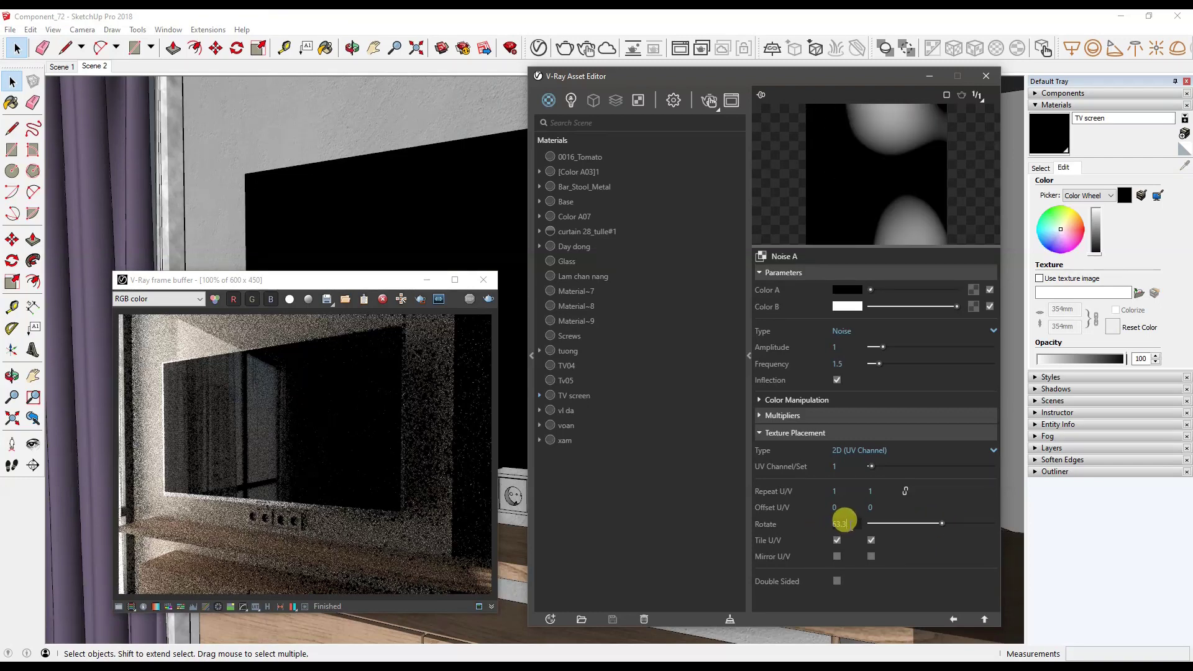
{"action": "type", "text": "15"}
{"action": "key", "text": "Return"}
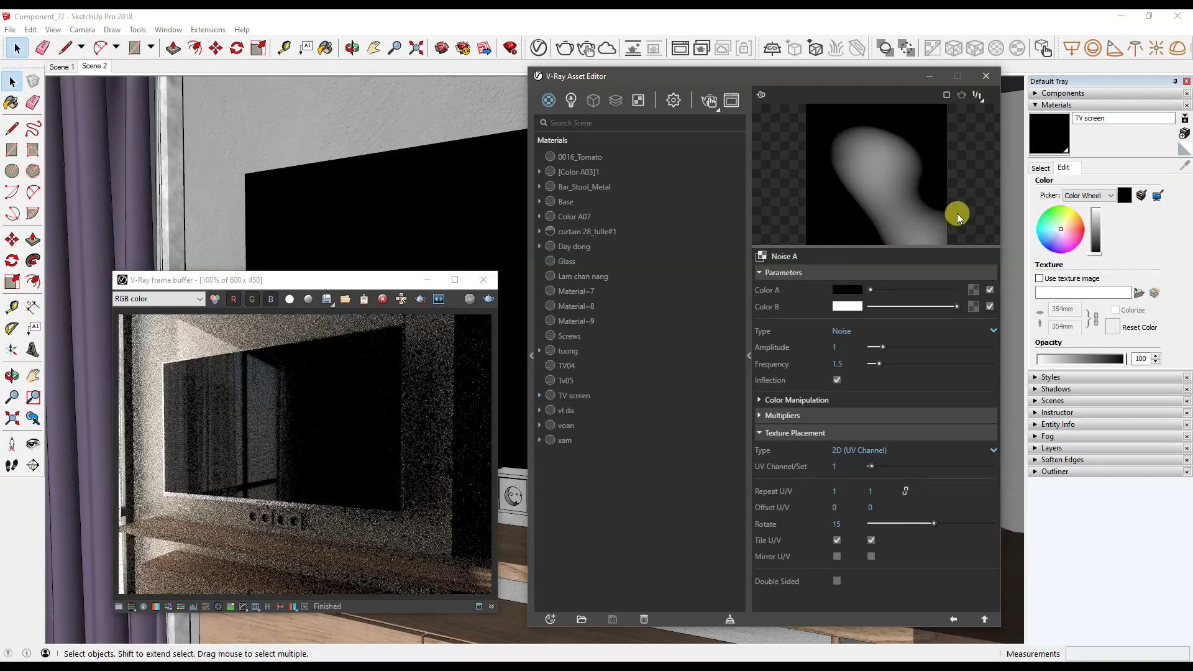
Step: Re-render with the Noise A bump, switch the material preview scene, then stop the render
{"action": "left_click", "coordinate": [985, 619]}
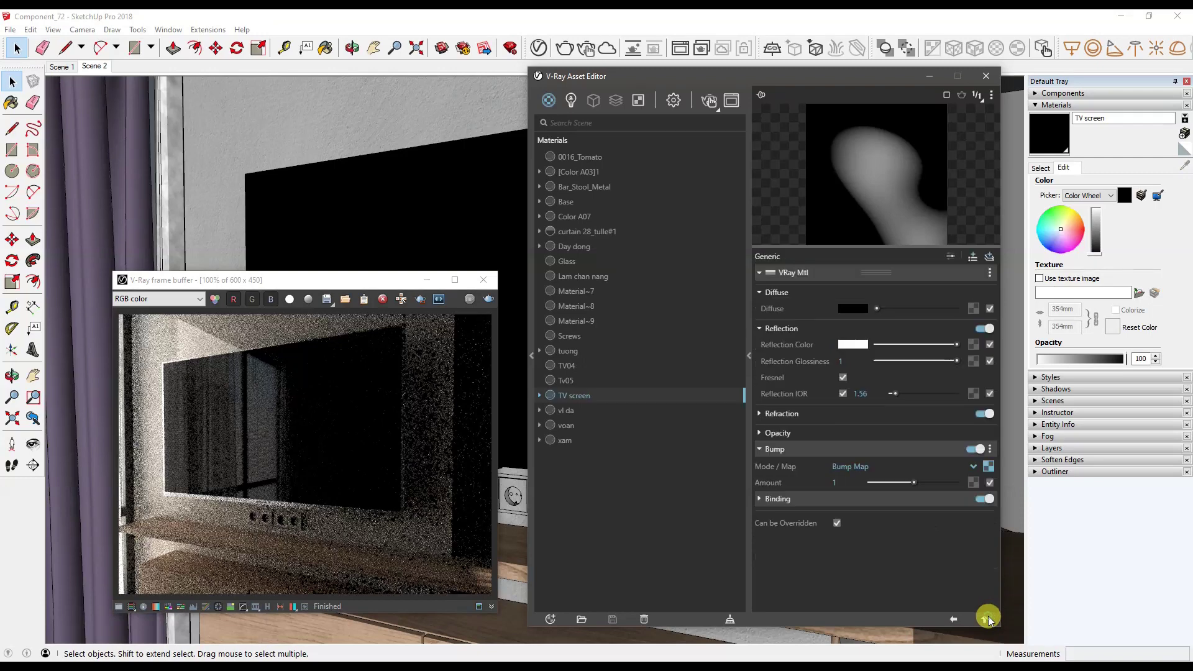
{"action": "left_click", "coordinate": [488, 299]}
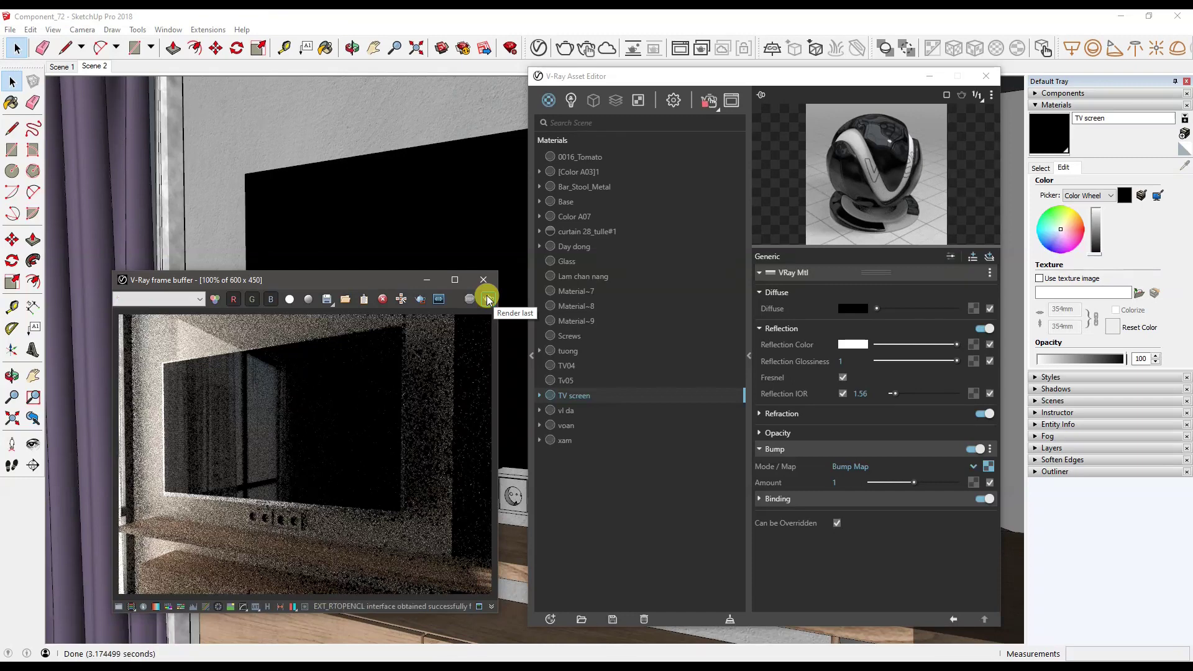
{"action": "left_click", "coordinate": [872, 147]}
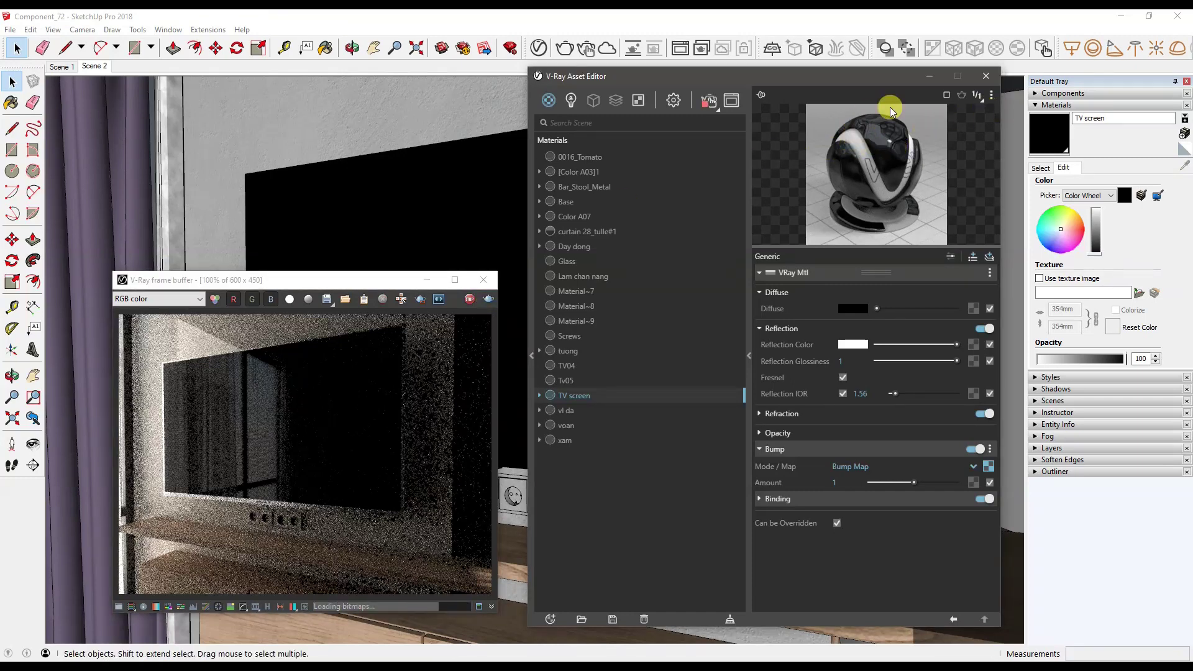
{"action": "left_click", "coordinate": [993, 97]}
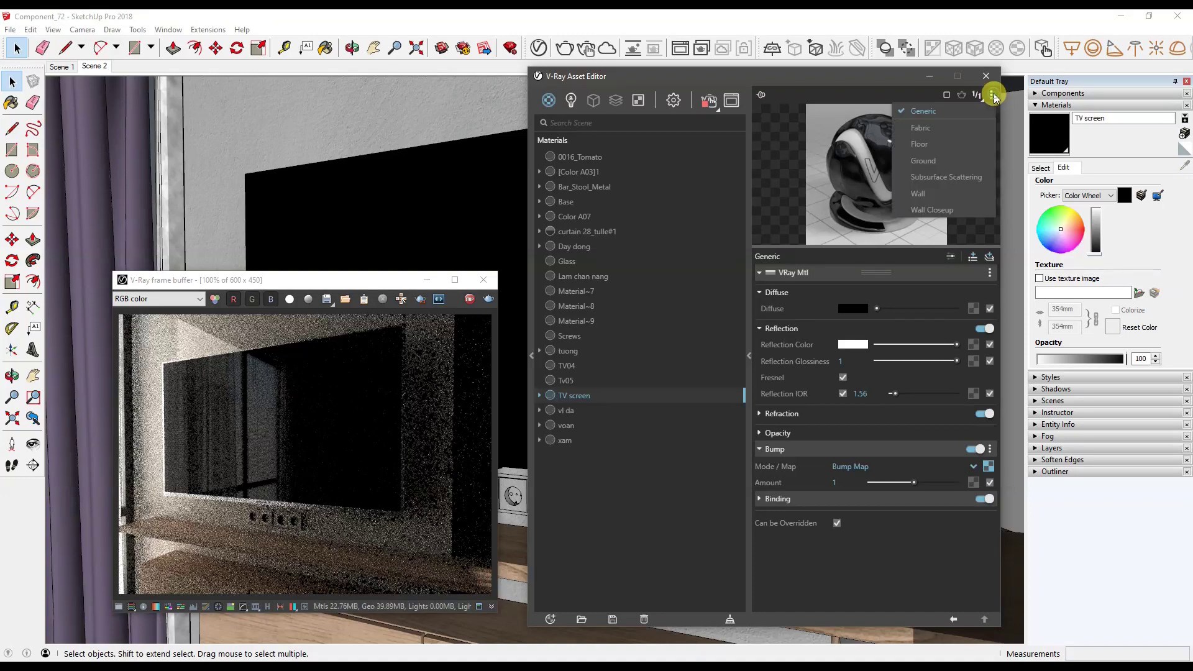
{"action": "left_click", "coordinate": [928, 149]}
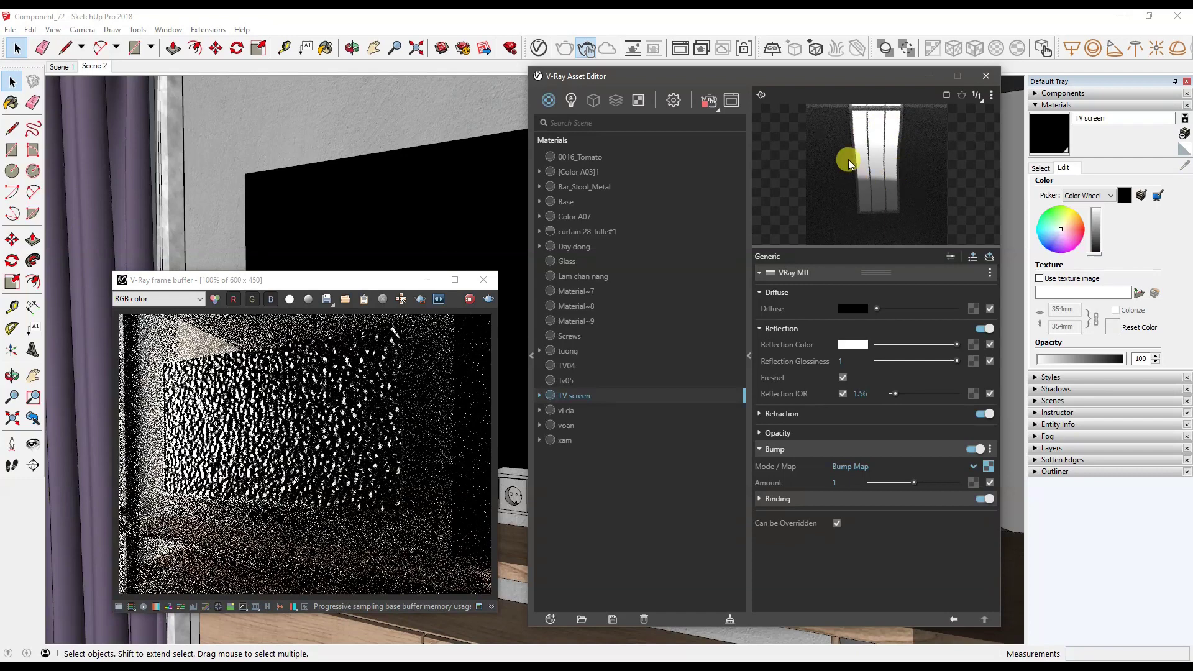
{"action": "left_click", "coordinate": [303, 405]}
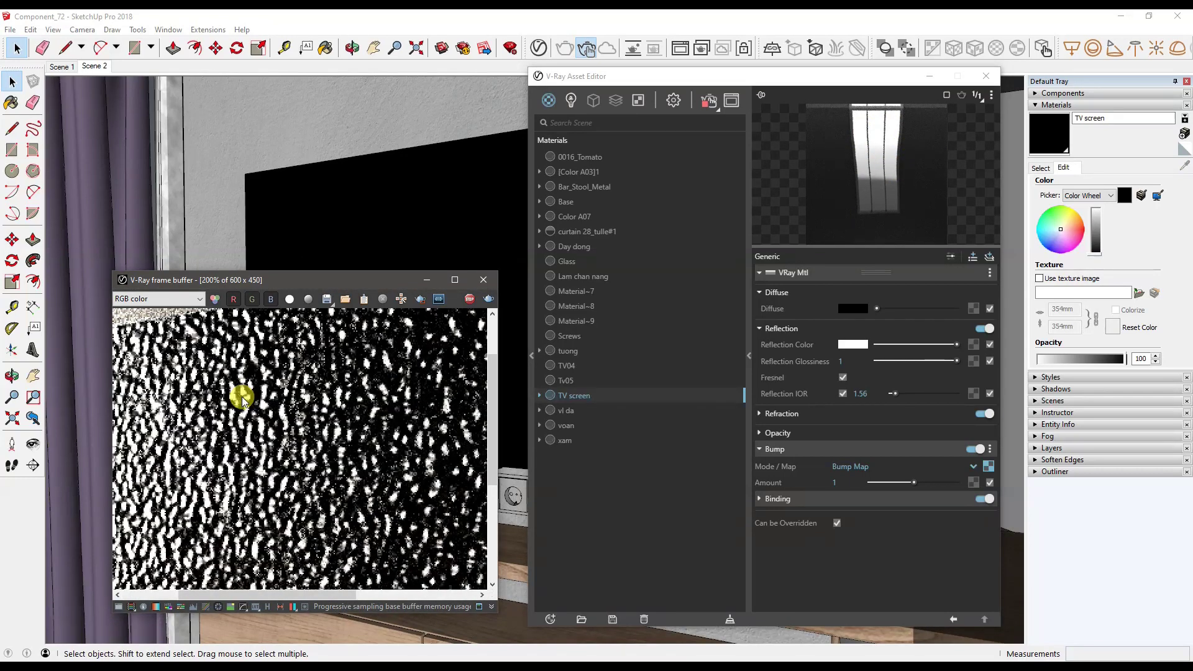
{"action": "left_click", "coordinate": [472, 304]}
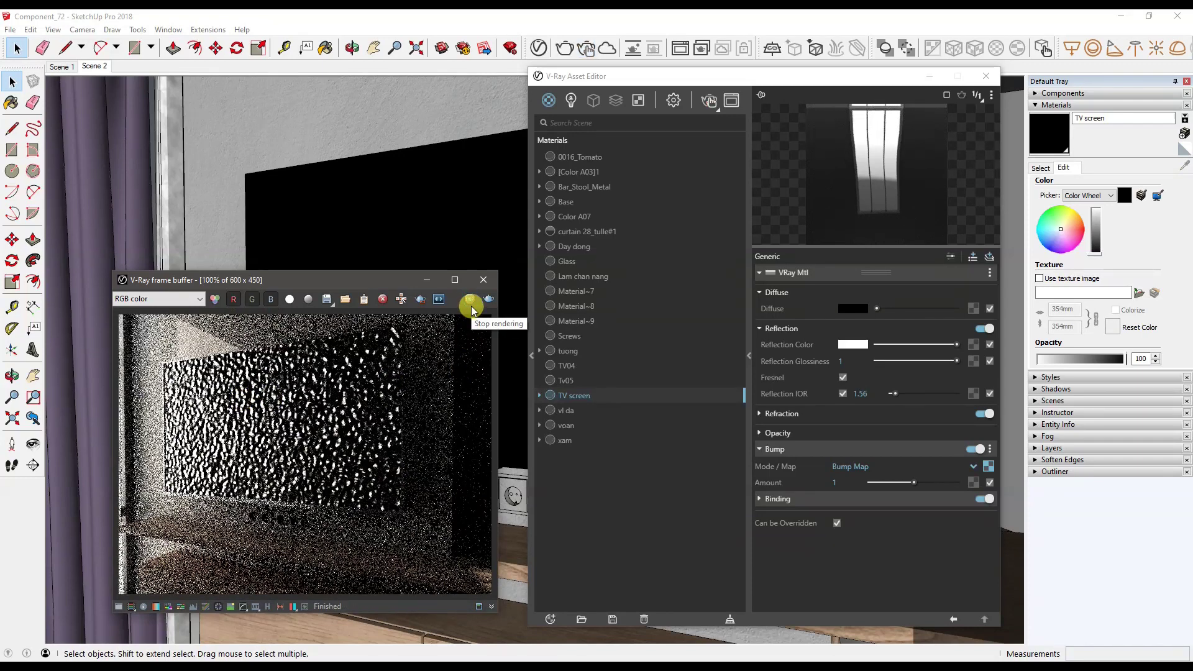
Step: Set the bump binding Texture Mode to Texture Helper and close the editor and render windows
{"action": "left_click", "coordinate": [794, 501]}
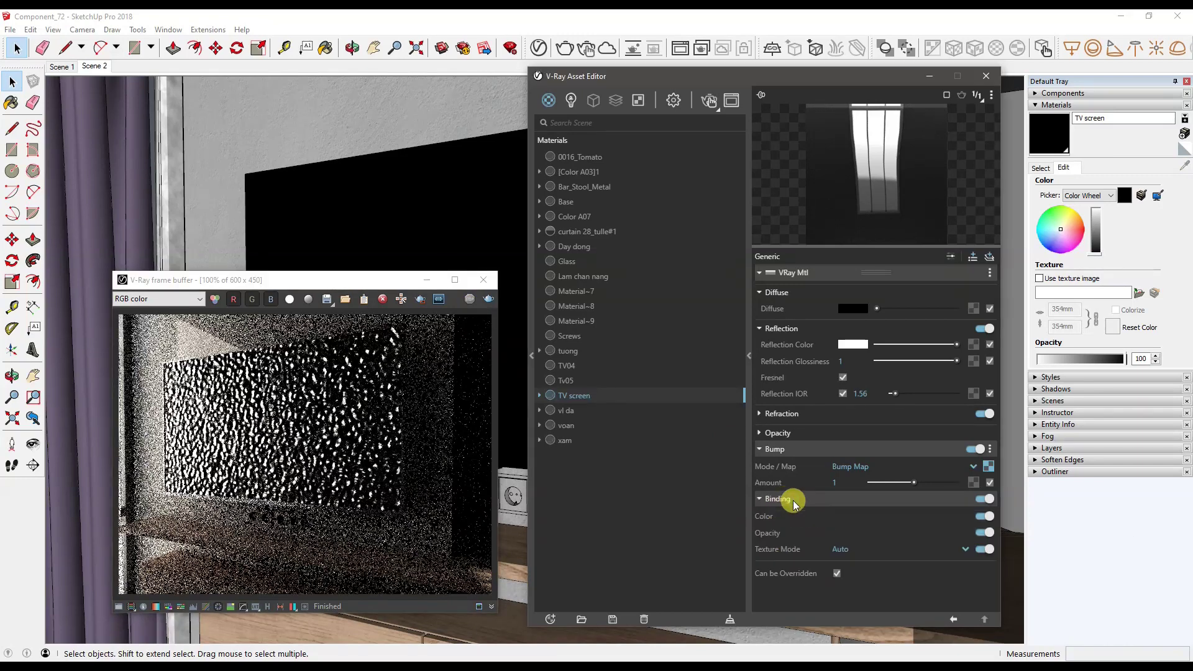
{"action": "left_click", "coordinate": [854, 548]}
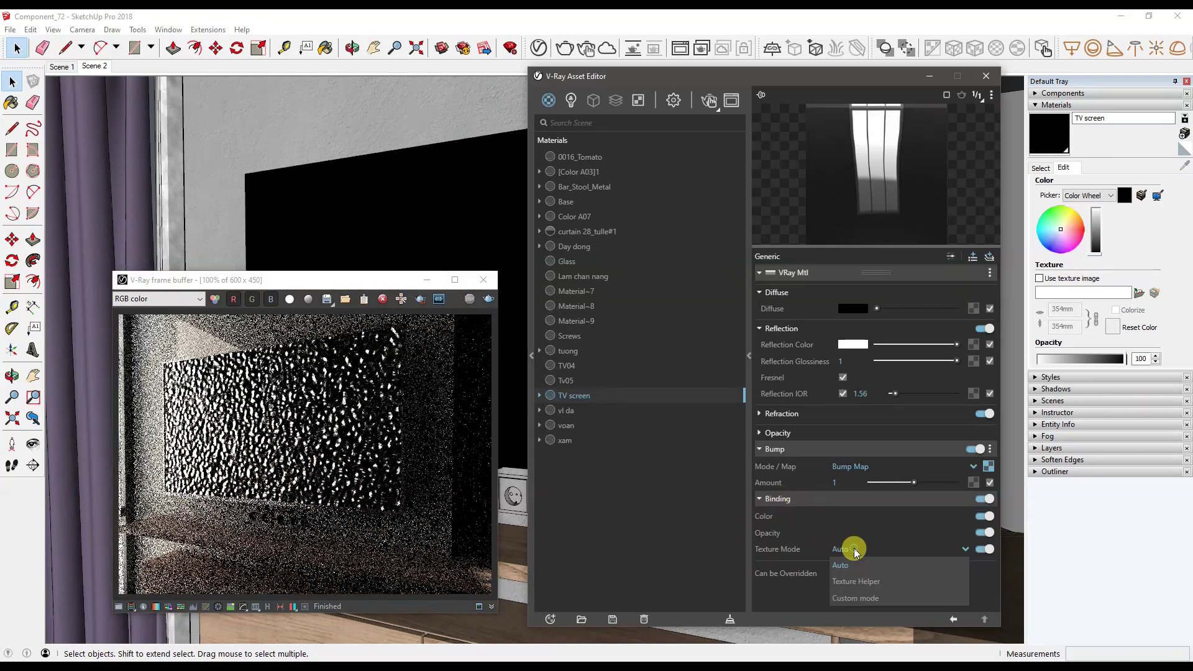
{"action": "left_click", "coordinate": [863, 582]}
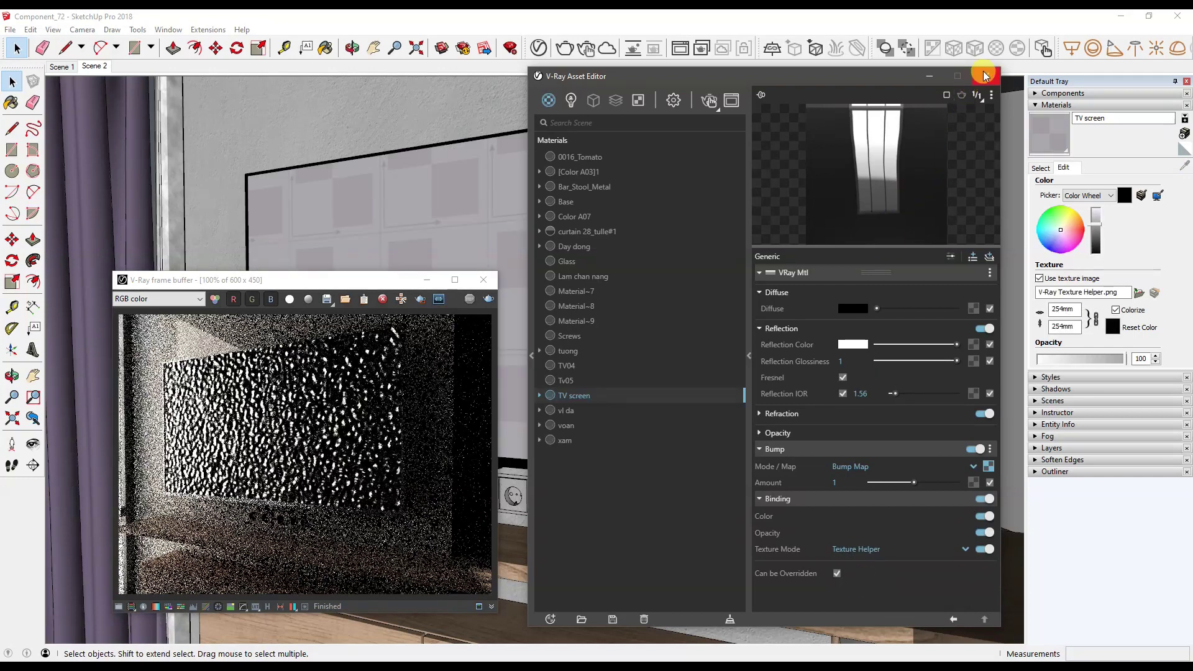
{"action": "left_click", "coordinate": [984, 75]}
{"action": "left_click", "coordinate": [487, 285]}
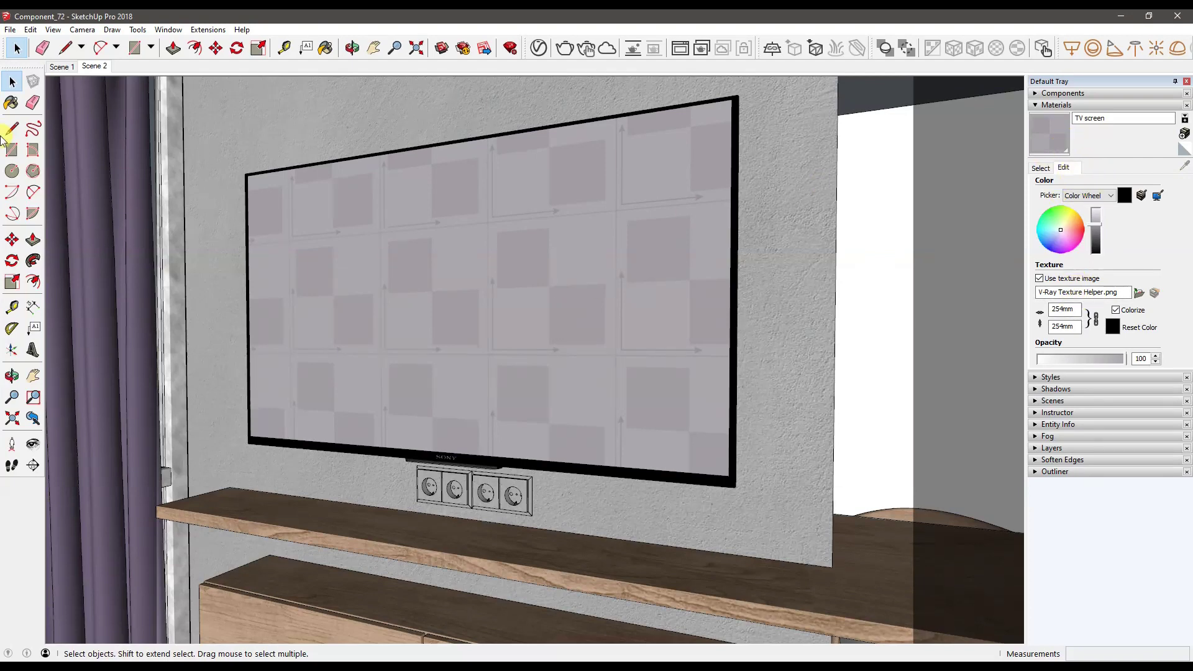
Step: Sample the TV screen material, set its texture width to 3' (about 914mm), and start an interactive render
{"action": "left_click", "coordinate": [11, 103]}
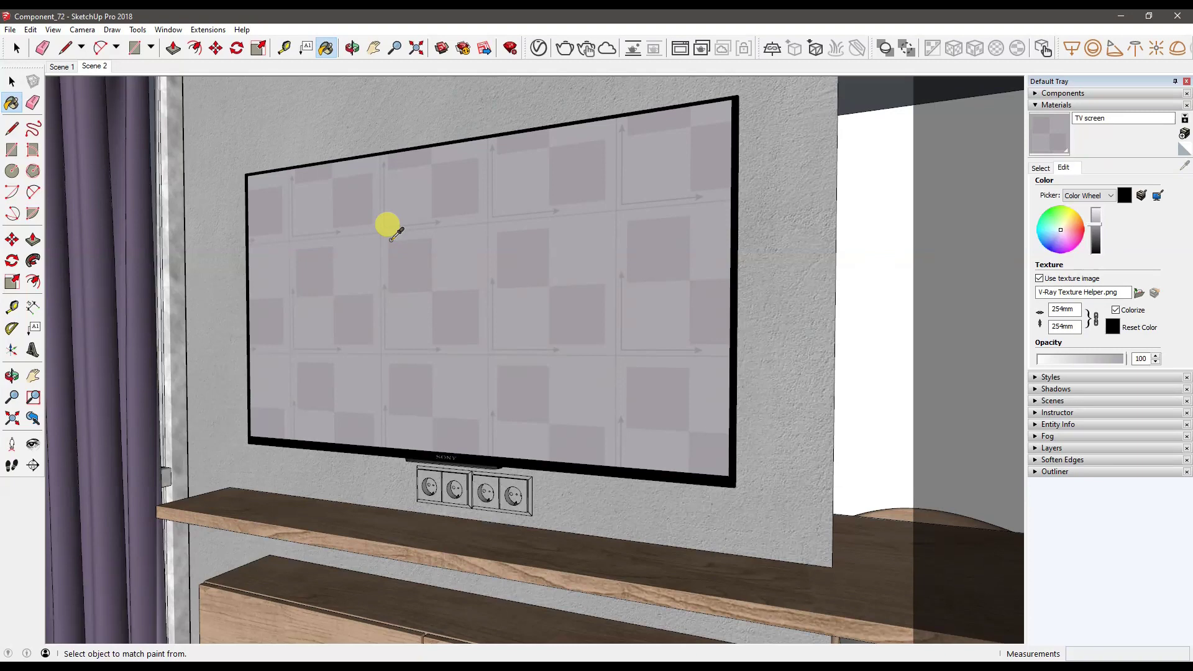
{"action": "left_click", "coordinate": [1094, 118]}
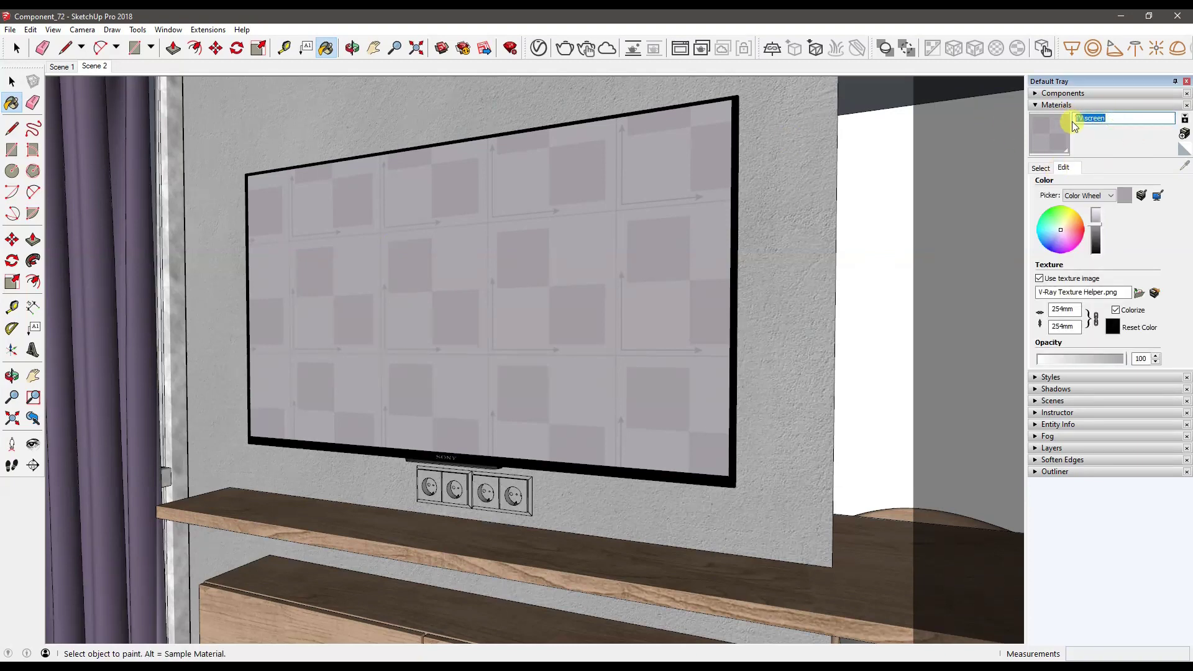
{"action": "double_click", "coordinate": [1055, 311]}
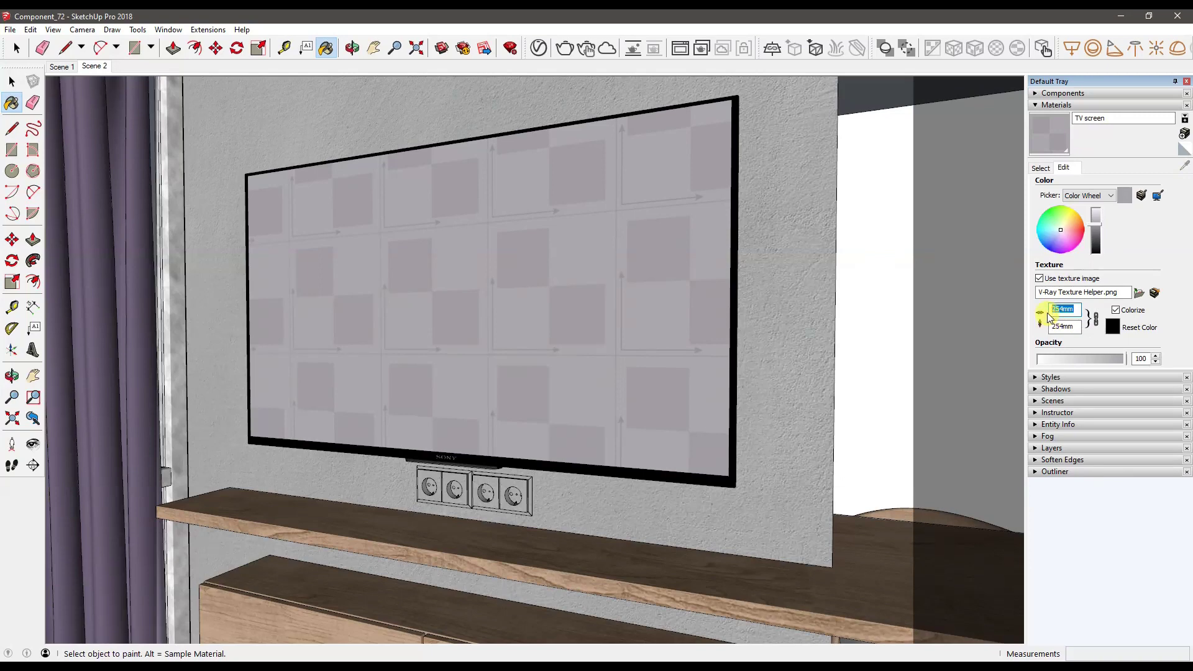
{"action": "type", "text": "3"}
{"action": "key", "text": "Return"}
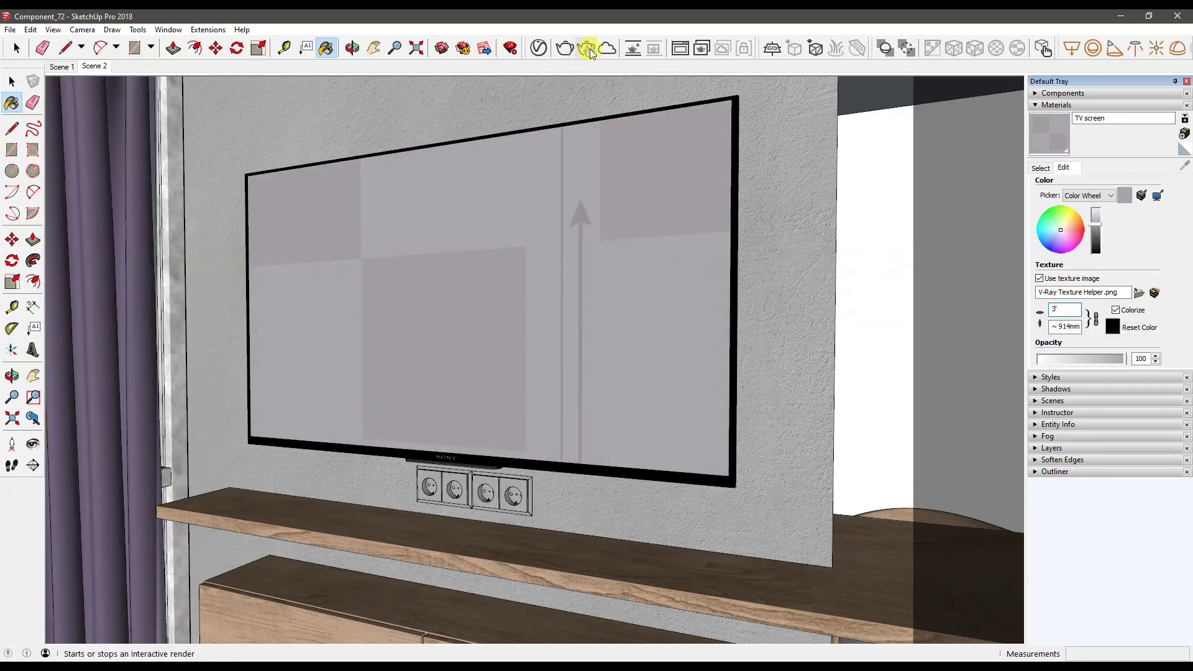
{"action": "left_click", "coordinate": [588, 50]}
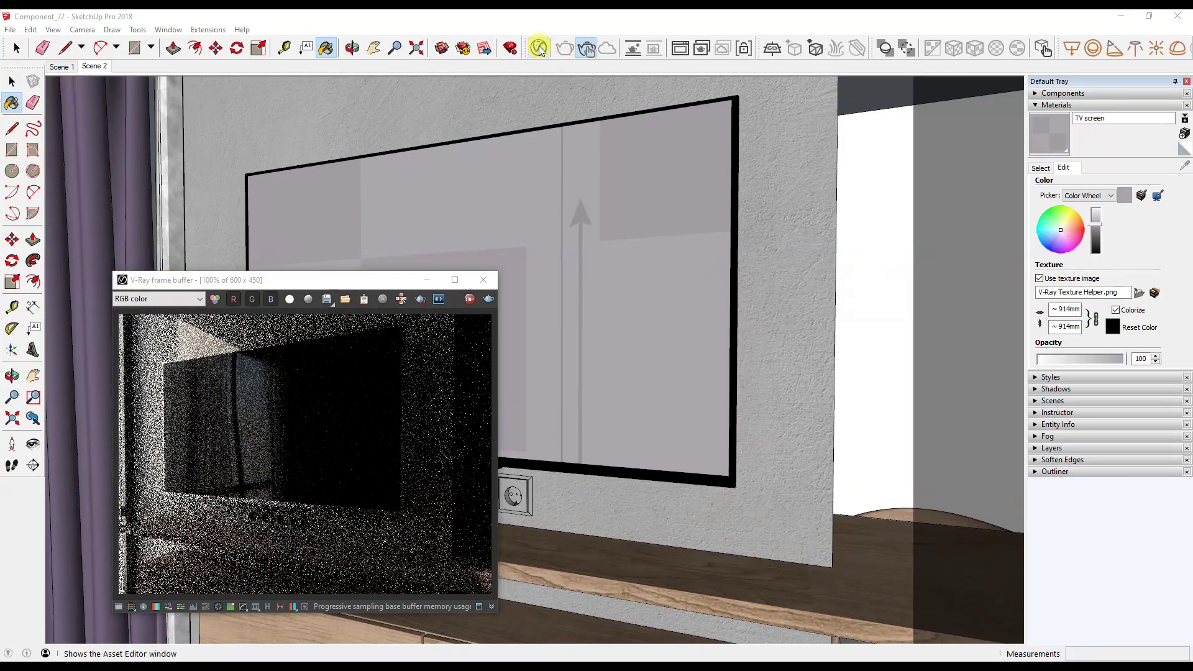
Step: Region-render just the TV screen, zoom in on its reflections, then stop the render
{"action": "left_click", "coordinate": [260, 454]}
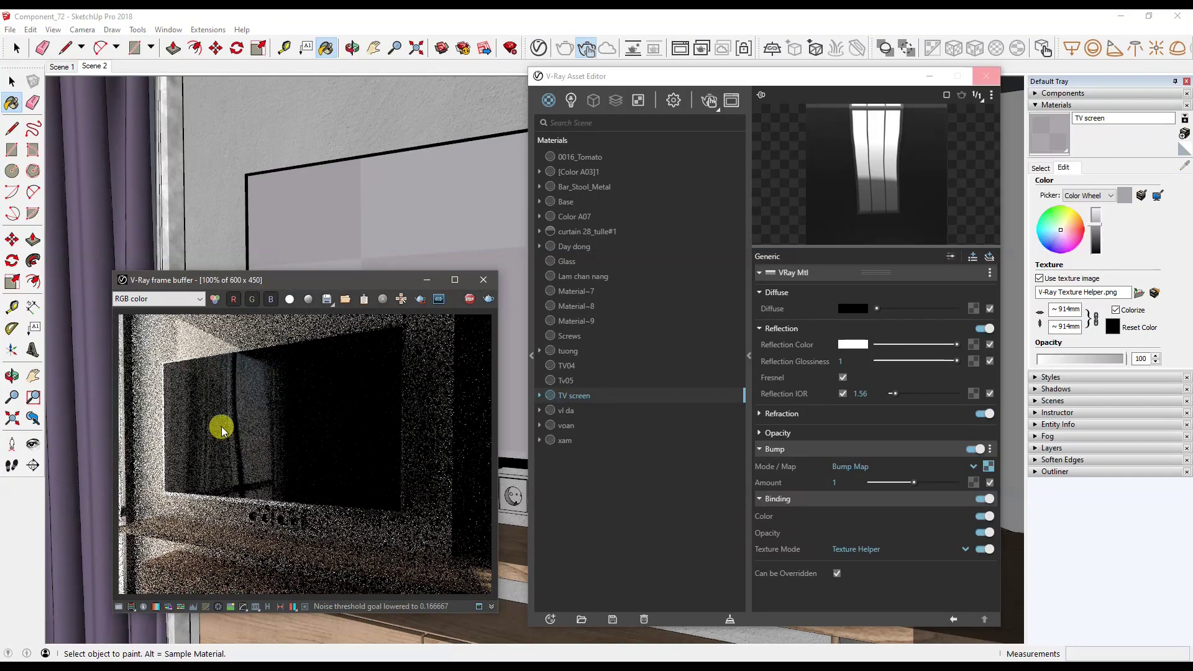
{"action": "left_click", "coordinate": [420, 299]}
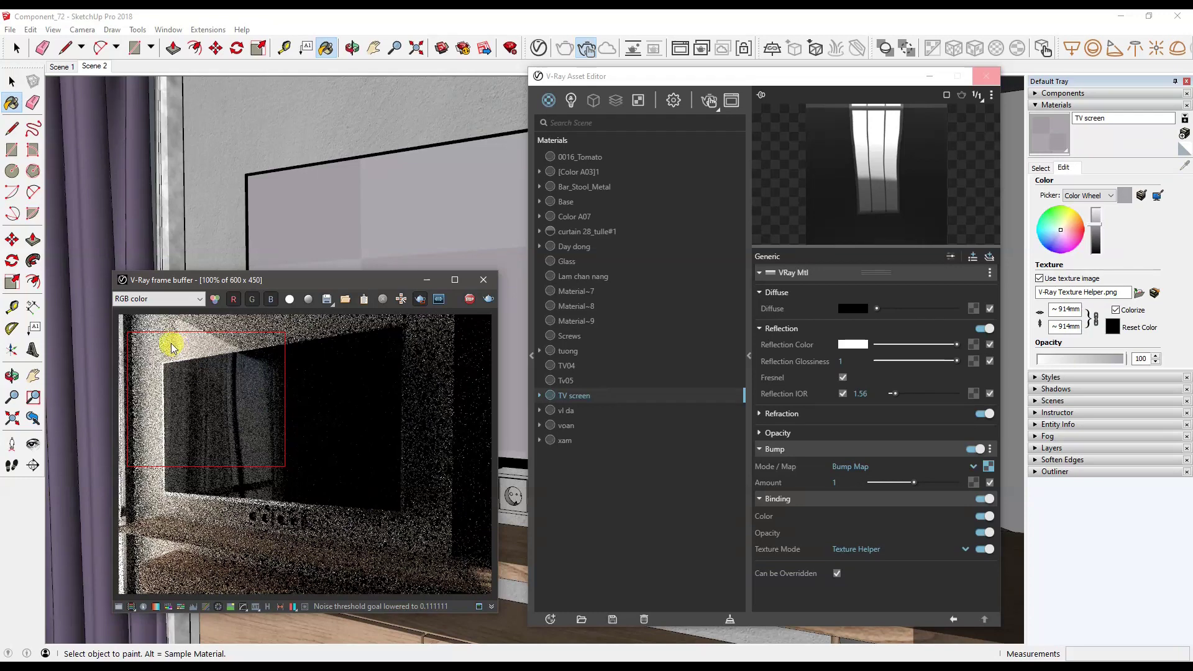
{"action": "left_click_drag", "start_coordinate": [172, 347], "coordinate": [331, 522]}
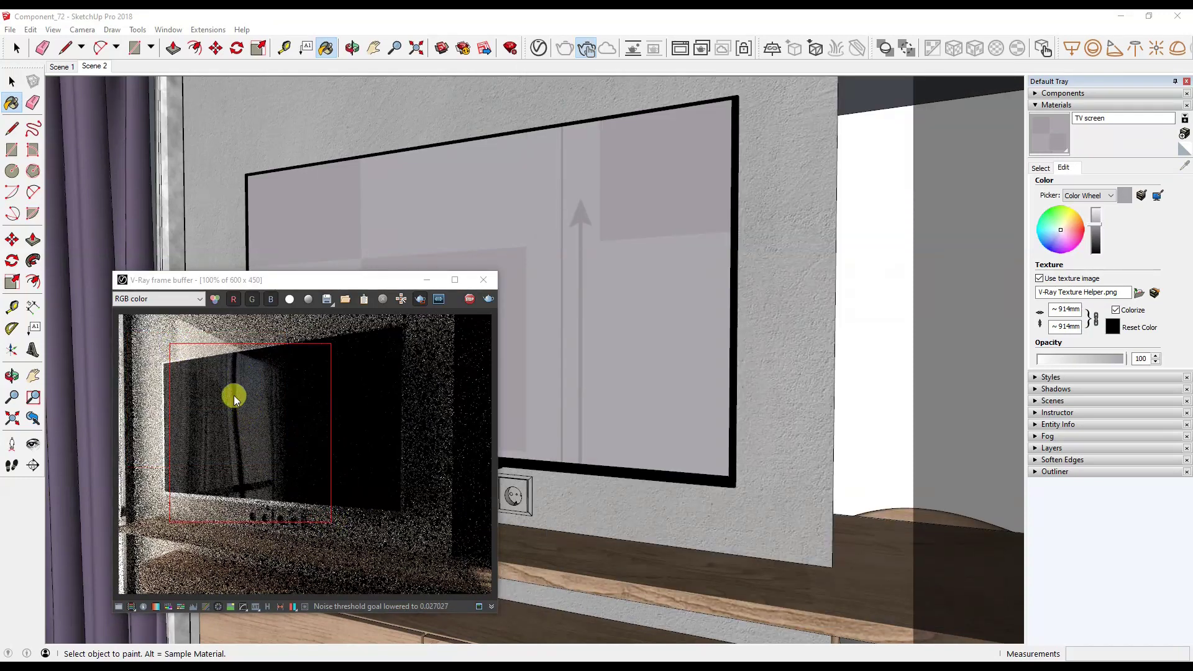
{"action": "scroll", "coordinate": [261, 497], "scroll_direction": "up", "scroll_amount": 1}
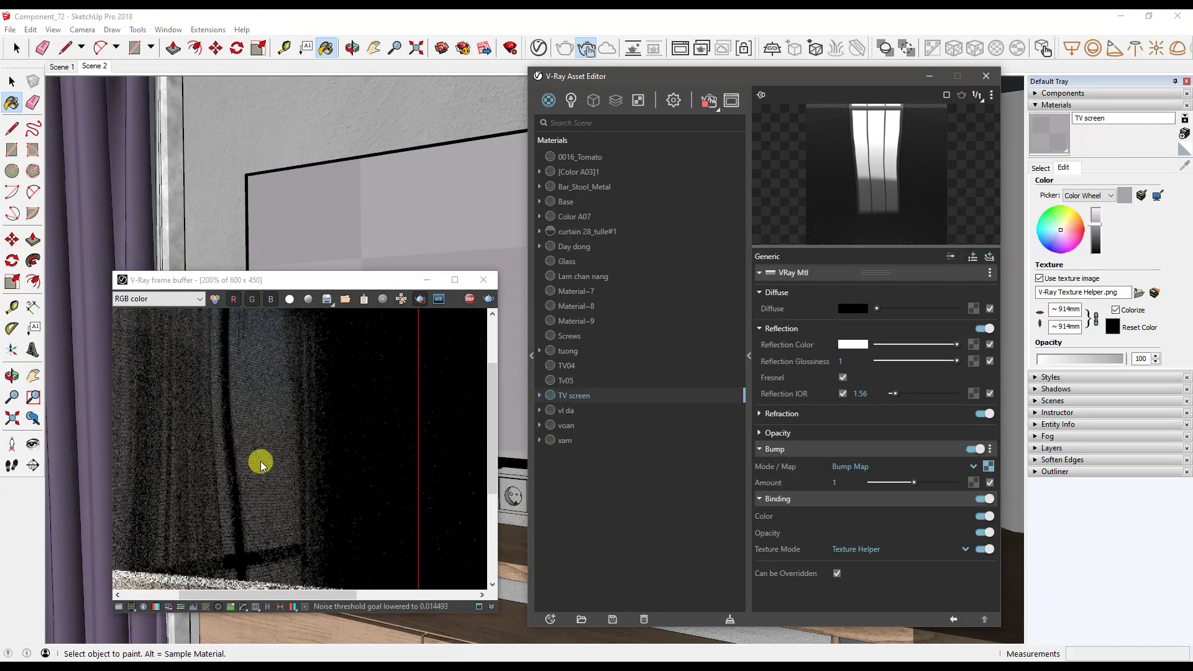
{"action": "scroll", "coordinate": [260, 461], "scroll_direction": "down", "scroll_amount": 1}
{"action": "left_click", "coordinate": [470, 301]}
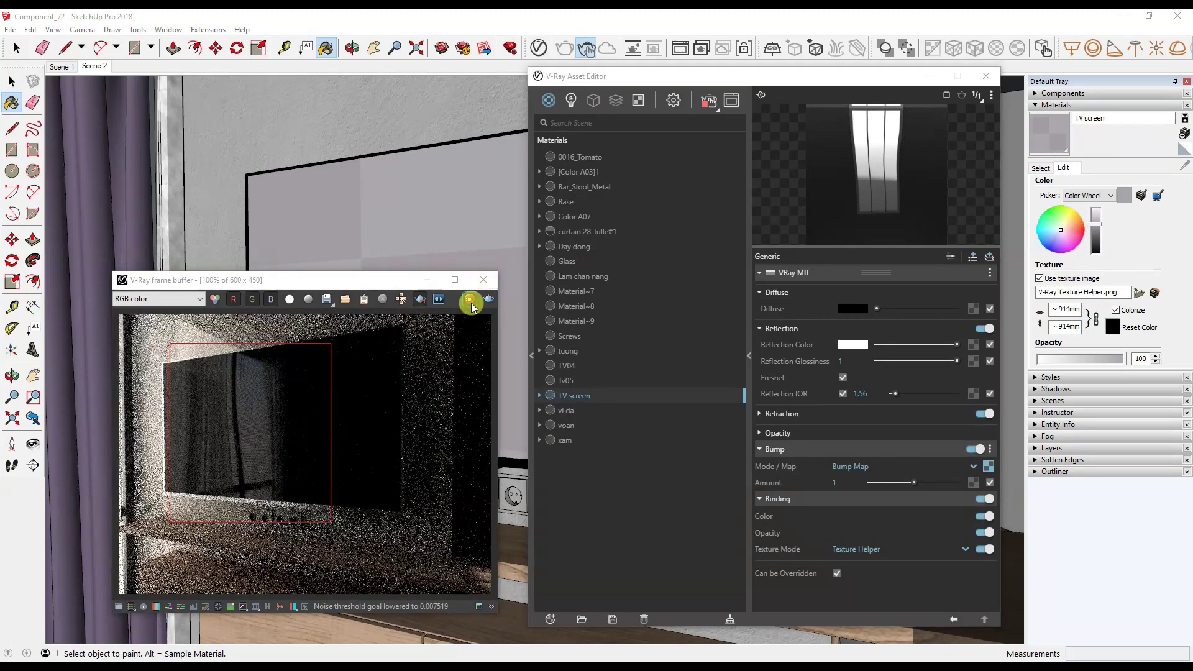
Step: Render the Scene 1 view and zoom and pan in to inspect the TV screen
{"action": "left_click", "coordinate": [59, 67]}
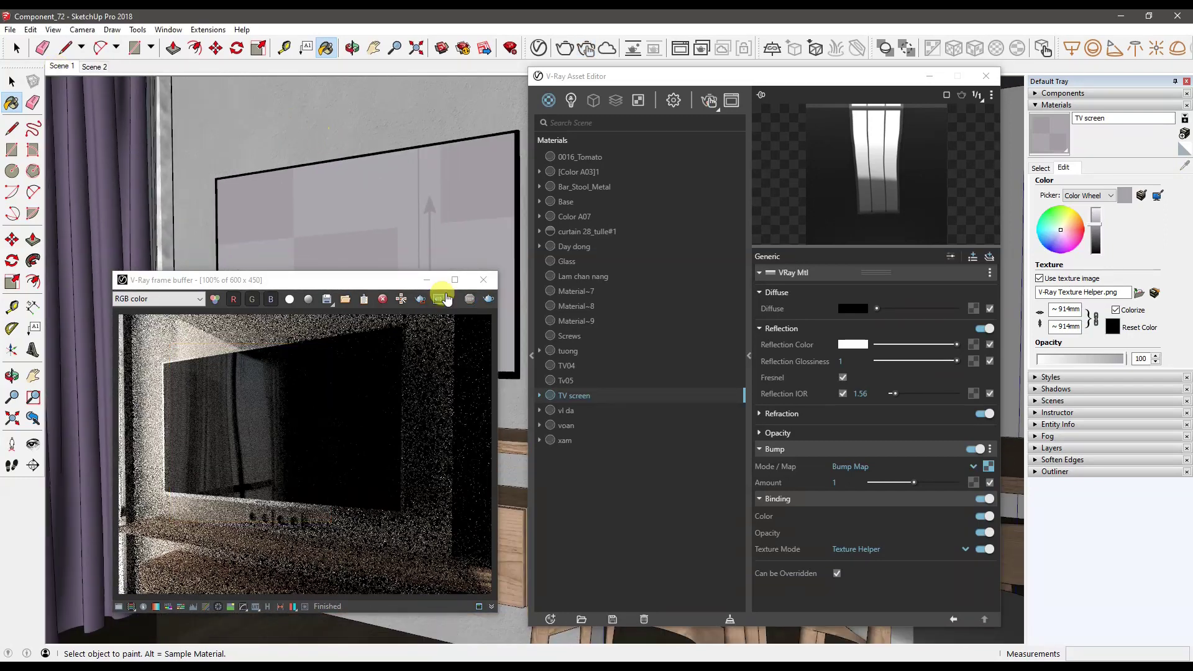
{"action": "left_click", "coordinate": [489, 302]}
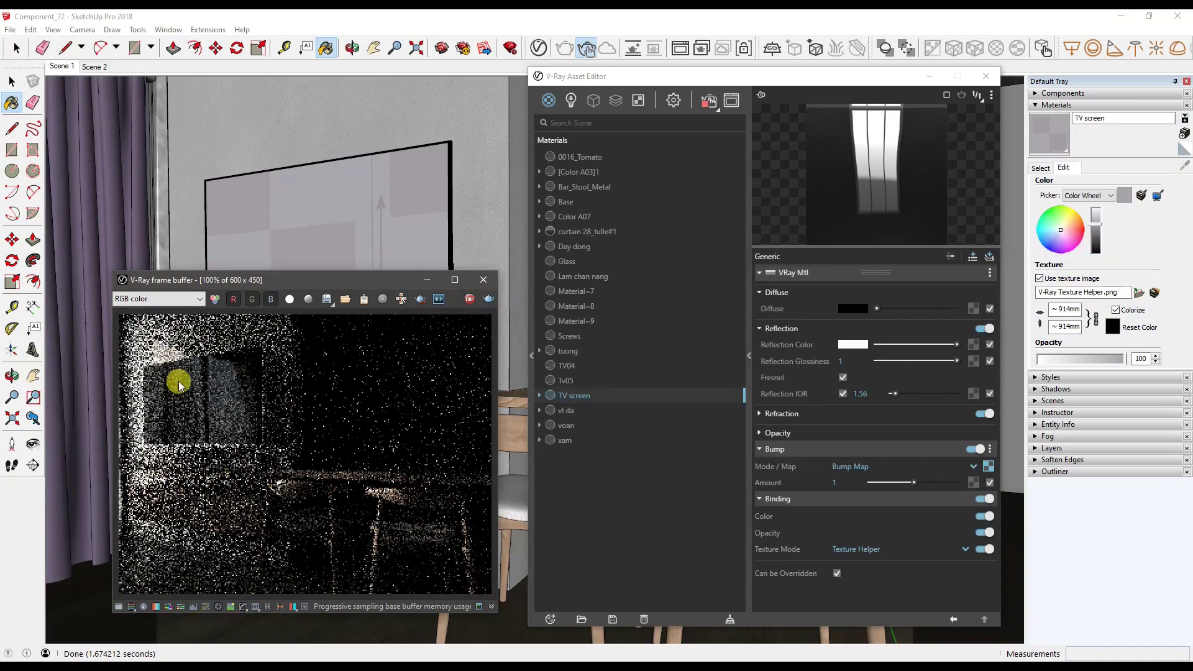
{"action": "scroll", "coordinate": [228, 393], "scroll_direction": "up", "scroll_amount": 1}
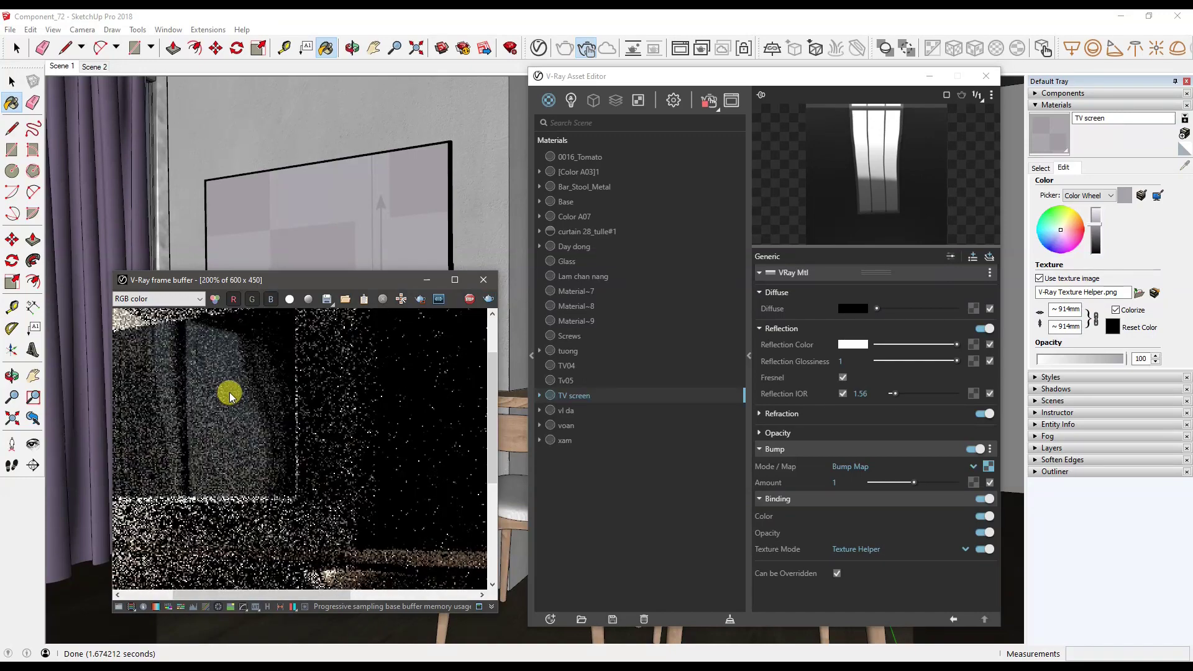
{"action": "scroll", "coordinate": [269, 482], "scroll_direction": "down", "scroll_amount": 1}
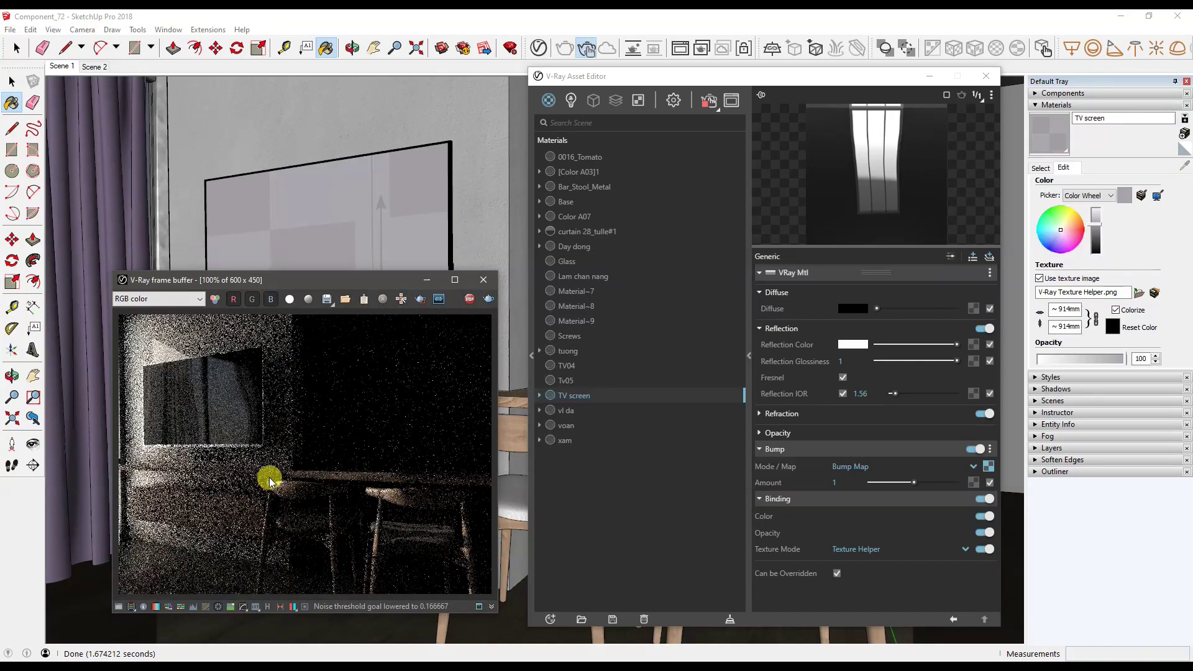
{"action": "scroll", "coordinate": [168, 373], "scroll_direction": "up", "scroll_amount": 1}
{"action": "middle_click_drag", "start_coordinate": [192, 381], "coordinate": [277, 379]}
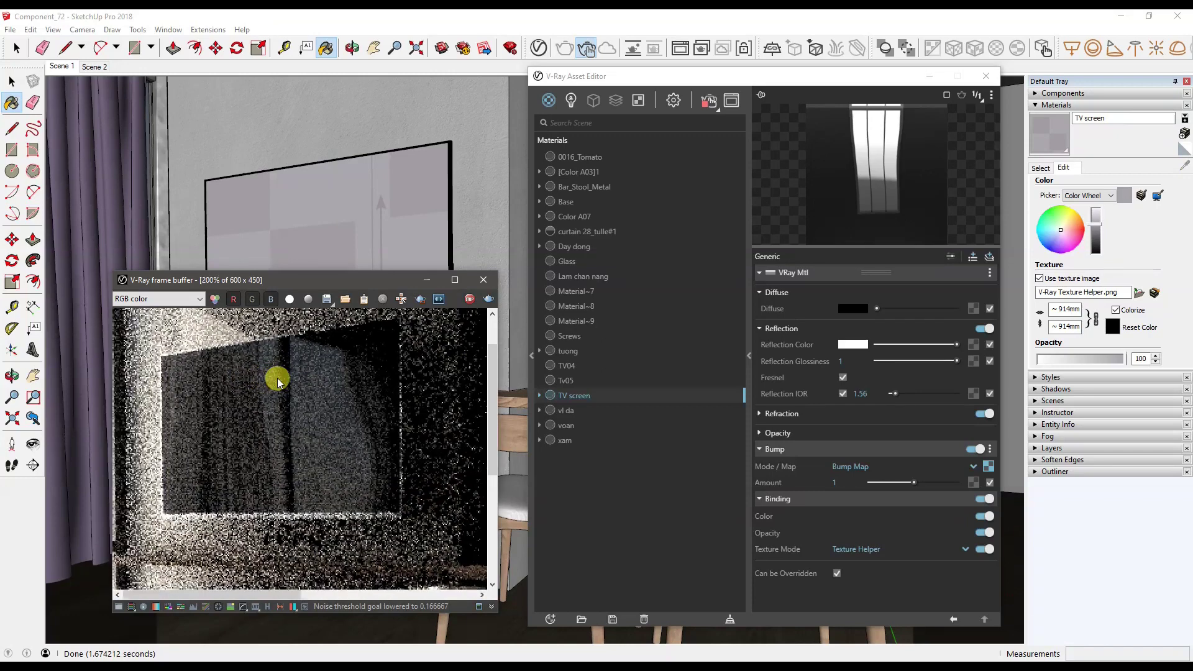
{"action": "mouse_move", "coordinate": [333, 406]}
{"action": "middle_mouse_down"}
{"action": "mouse_move", "coordinate": [358, 380]}
{"action": "mouse_move", "coordinate": [366, 398]}
{"action": "middle_mouse_up"}
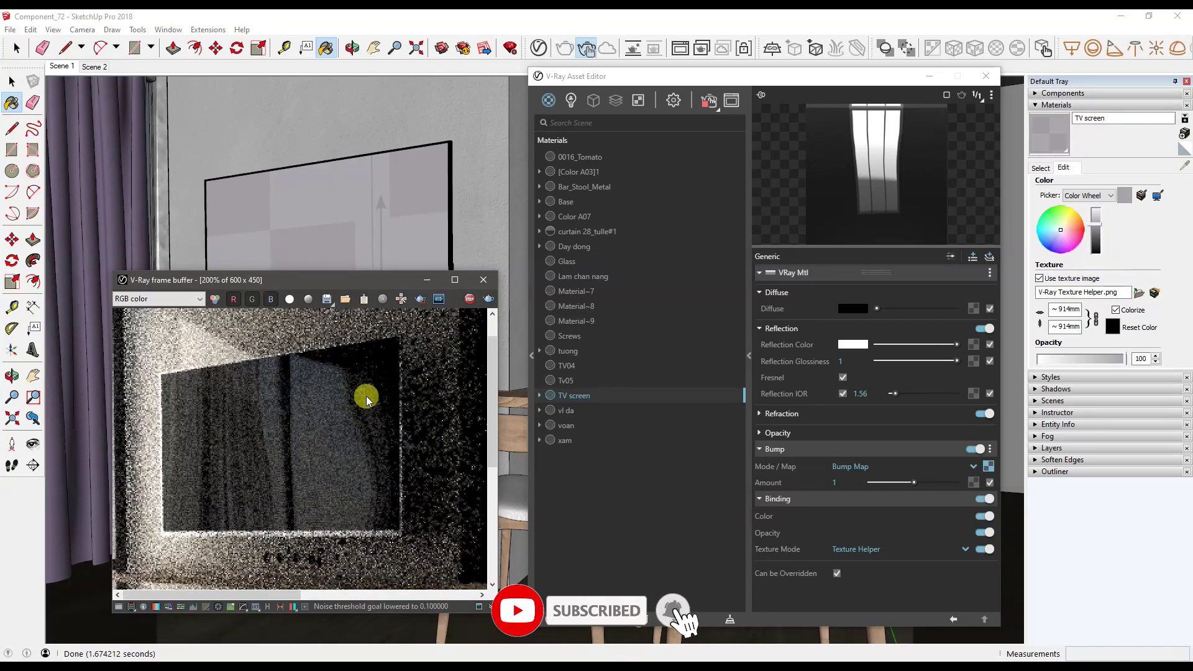
{"action": "scroll", "coordinate": [367, 396], "scroll_direction": "down", "scroll_amount": 1}
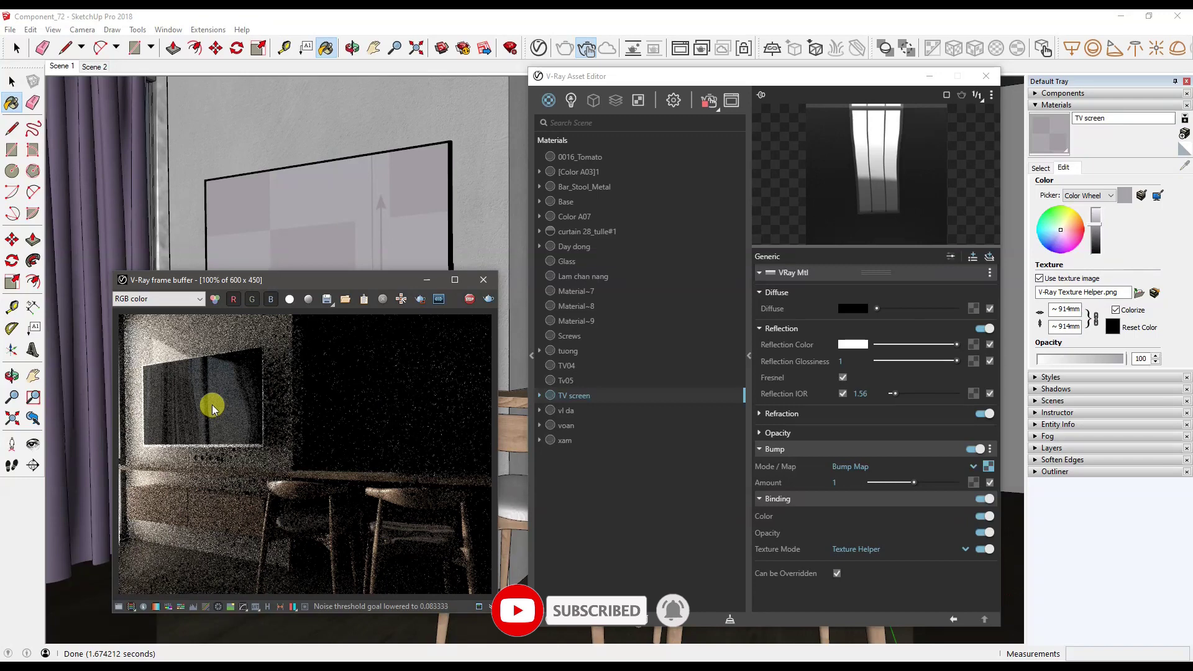